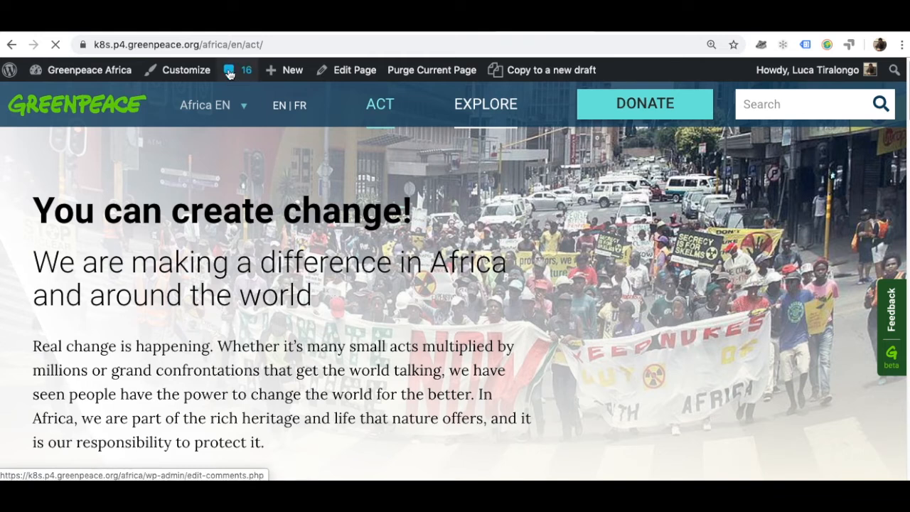
Open the Explore page of the Greenpeace Africa site and look through its address and content sections
type("explore")
key("Return")
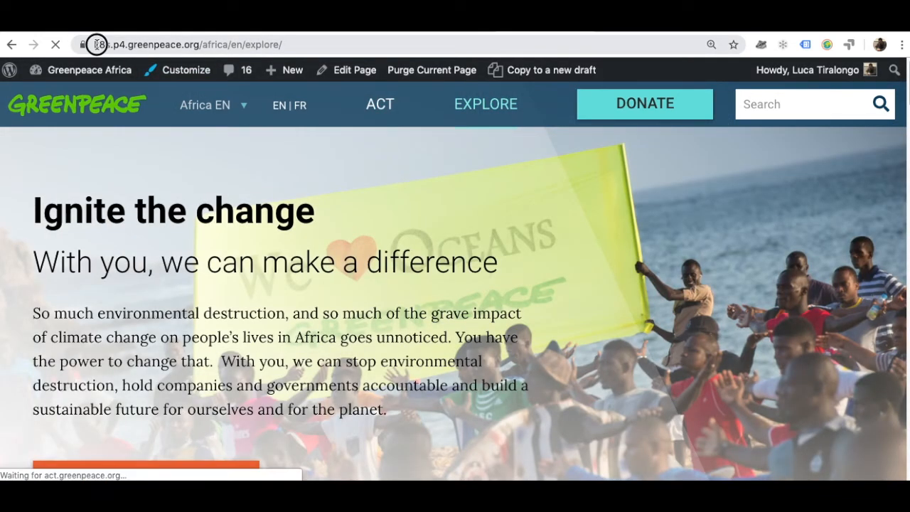
left_click_drag(97, 44, 174, 45)
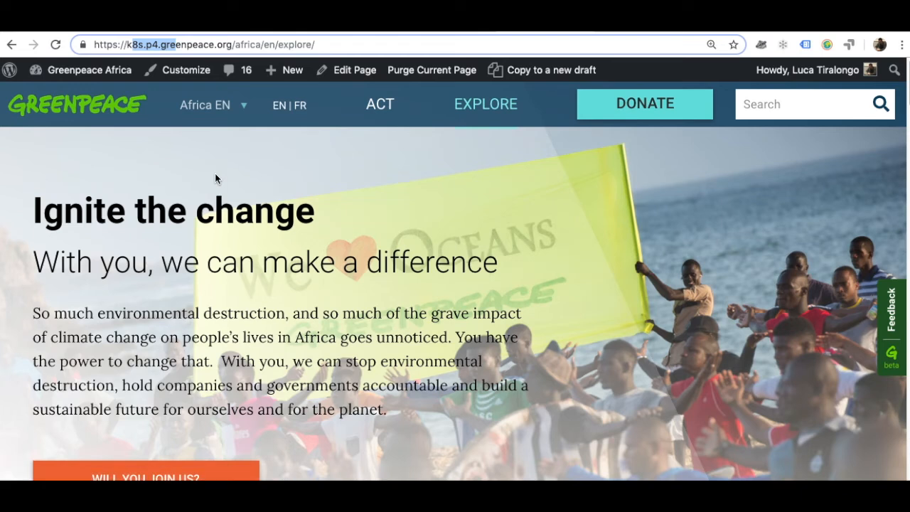
scroll(293, 249, "down", 6)
scroll(293, 249, "down", 6)
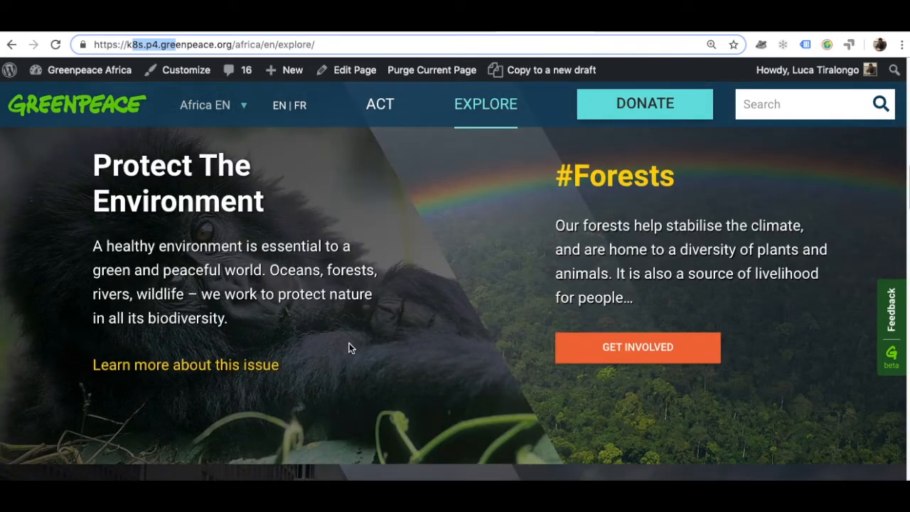
scroll(526, 252, "down", 1)
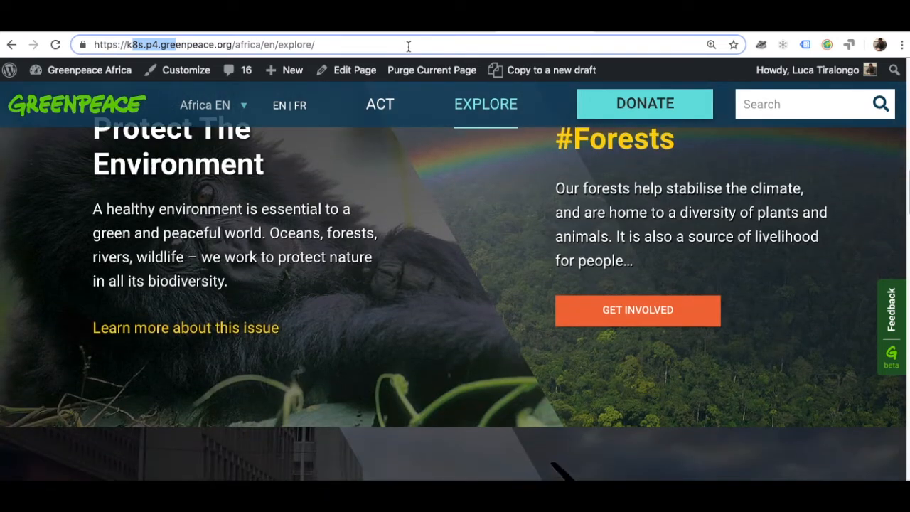
scroll(427, 271, "up", 3)
scroll(490, 318, "down", 10)
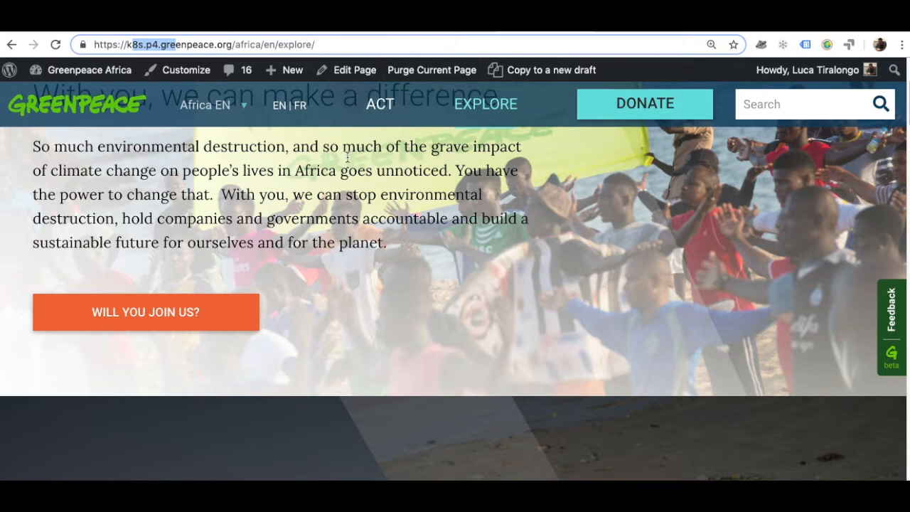
scroll(346, 158, "up", 3)
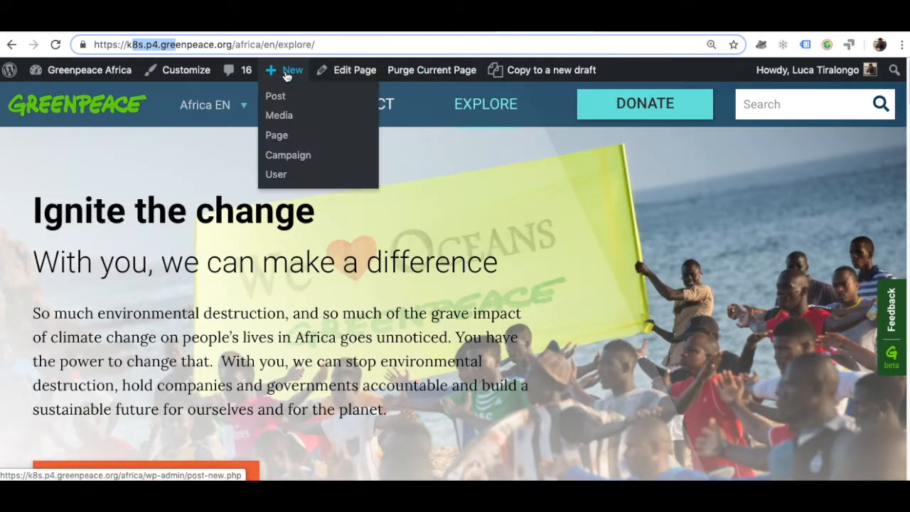
Create a new post on the Greenpeace Africa site and start an empty paragraph block below the title
mouse_move(64, 69)
left_click(62, 95)
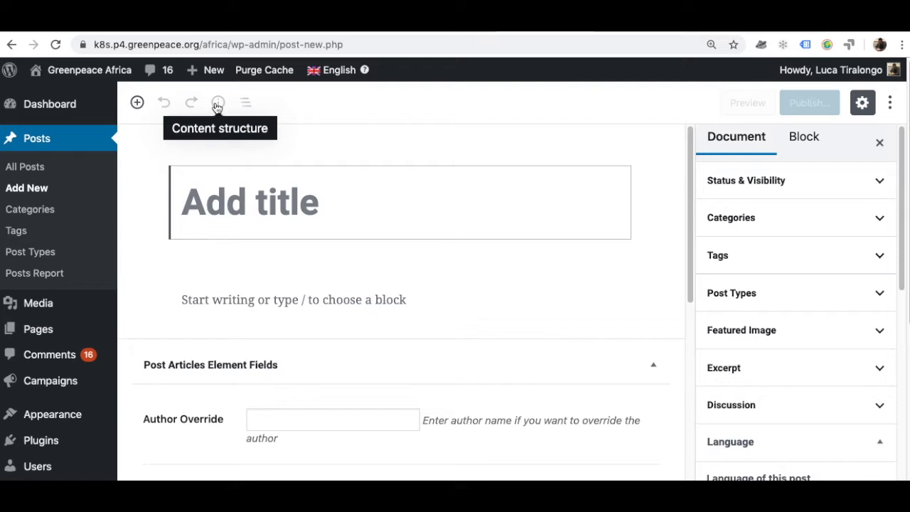
left_click(328, 229)
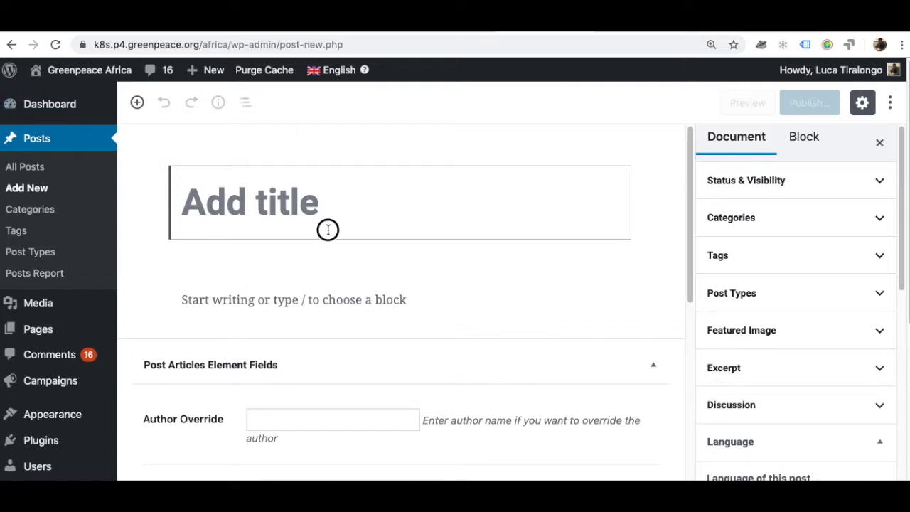
mouse_move(302, 297)
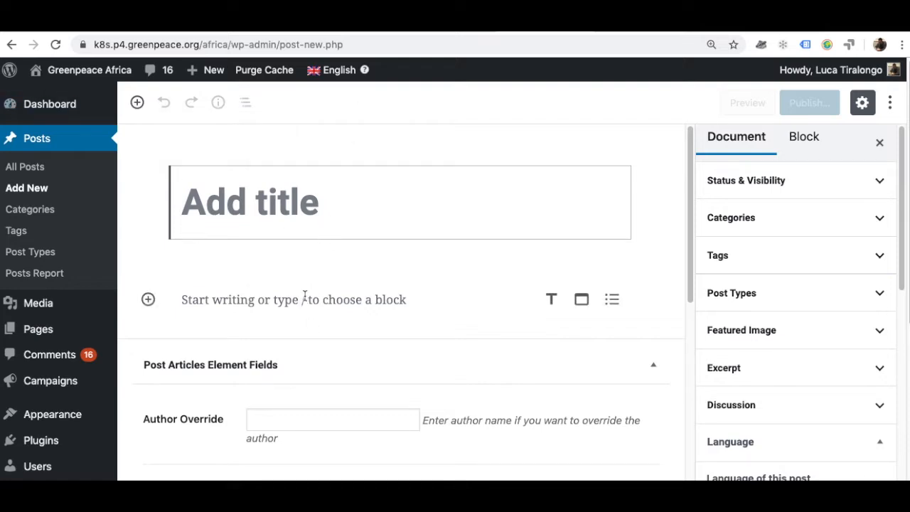
left_click(284, 249)
left_click(284, 189)
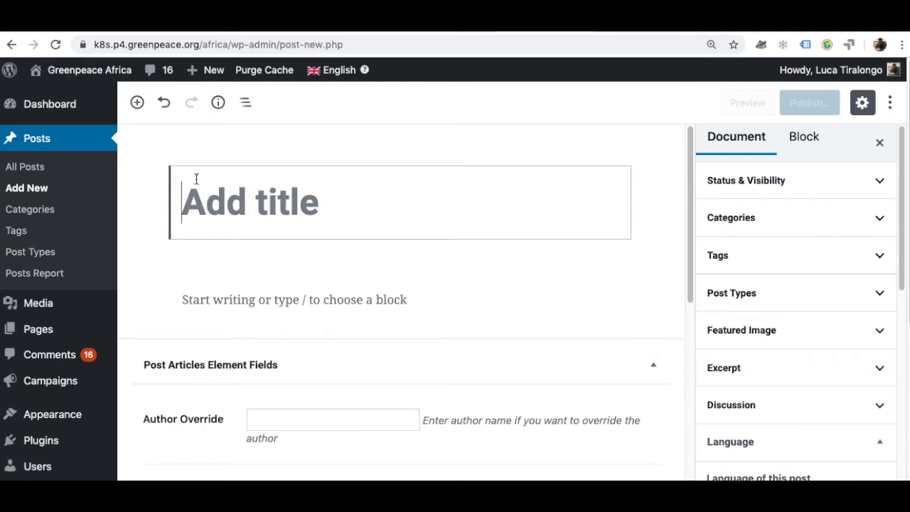
left_click(254, 299)
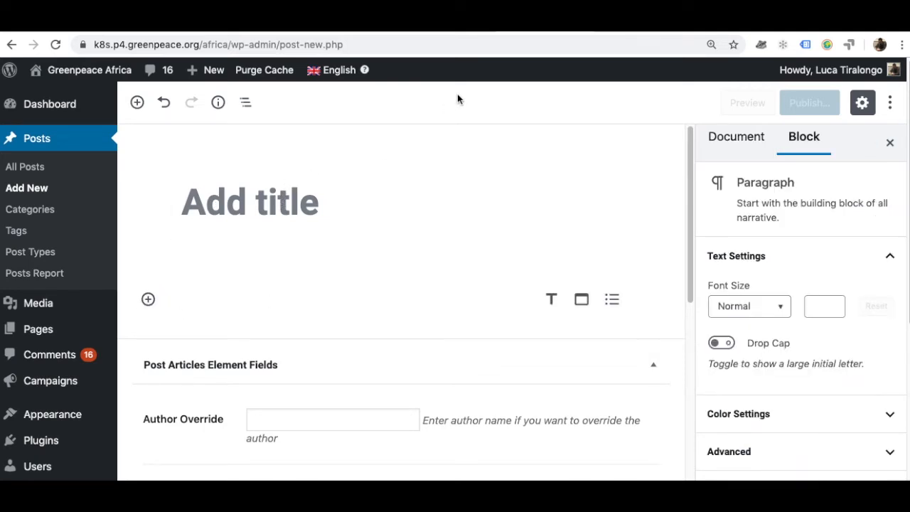
Switch to the Values page on the GPI TEST SITE and look over its content in the classic editor
left_click(808, 31)
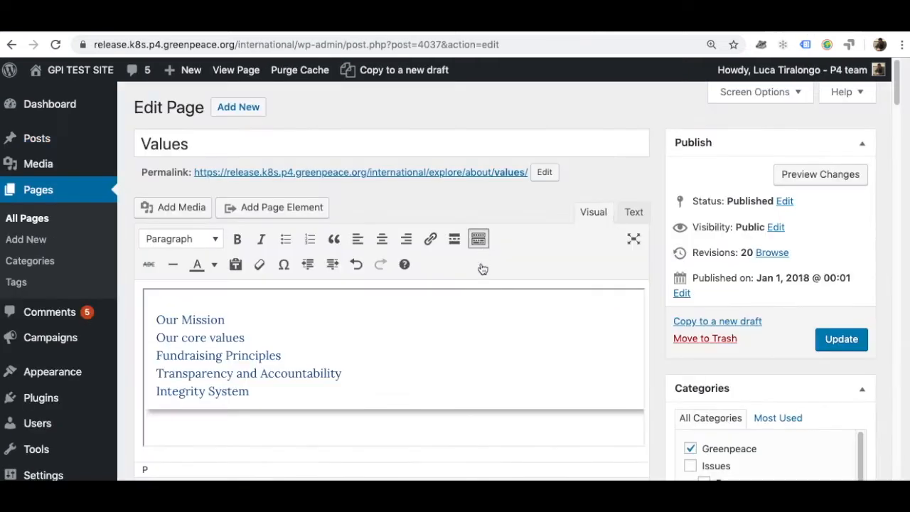
scroll(325, 321, "down", 6)
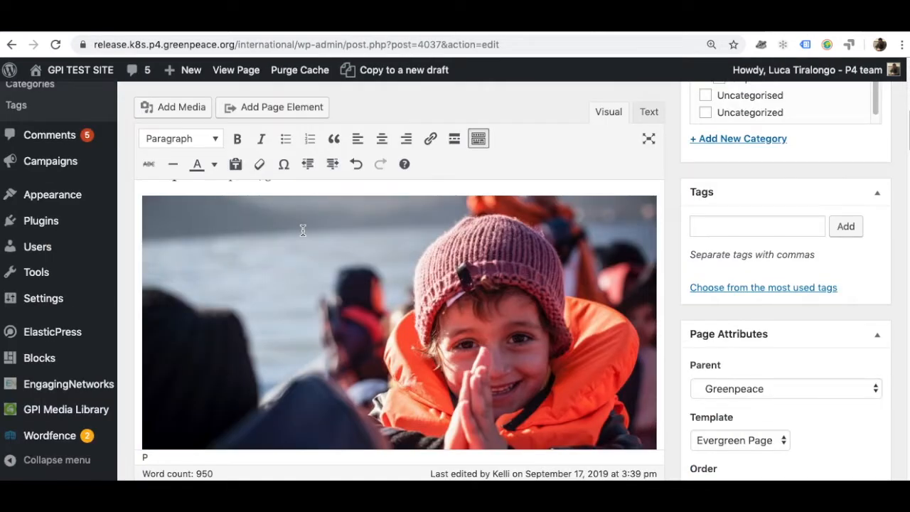
scroll(302, 251, "up", 5)
scroll(263, 296, "up", 5)
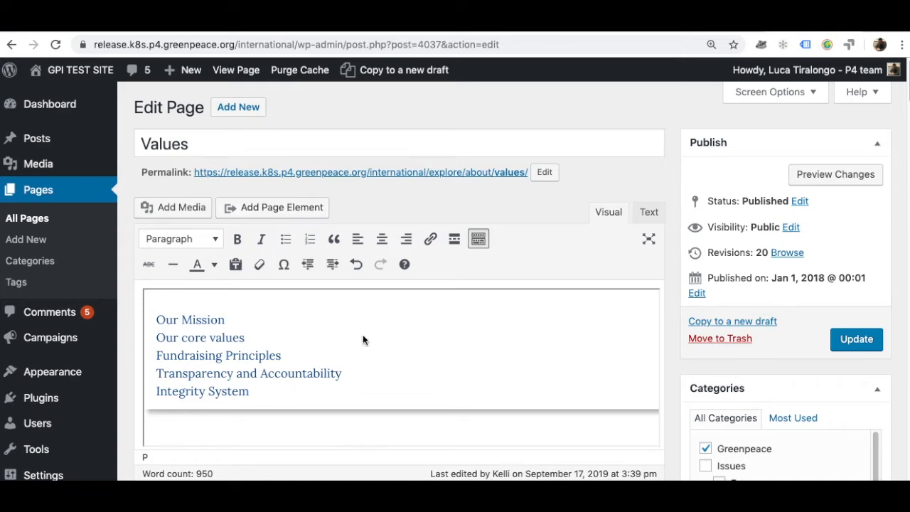
Copy the Our Mission section from its heading through the "end all nuclear threats" list item
scroll(363, 339, "down", 5)
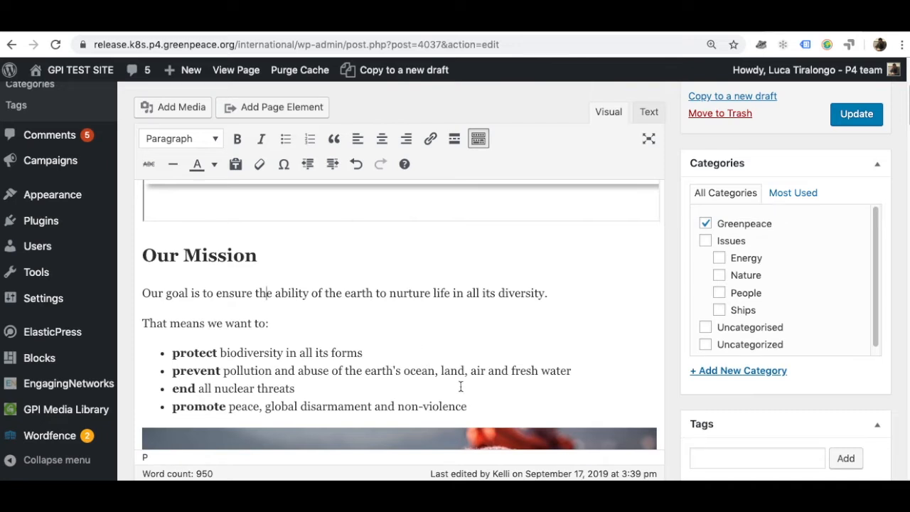
left_click_drag(372, 387, 151, 254)
right_click(162, 255)
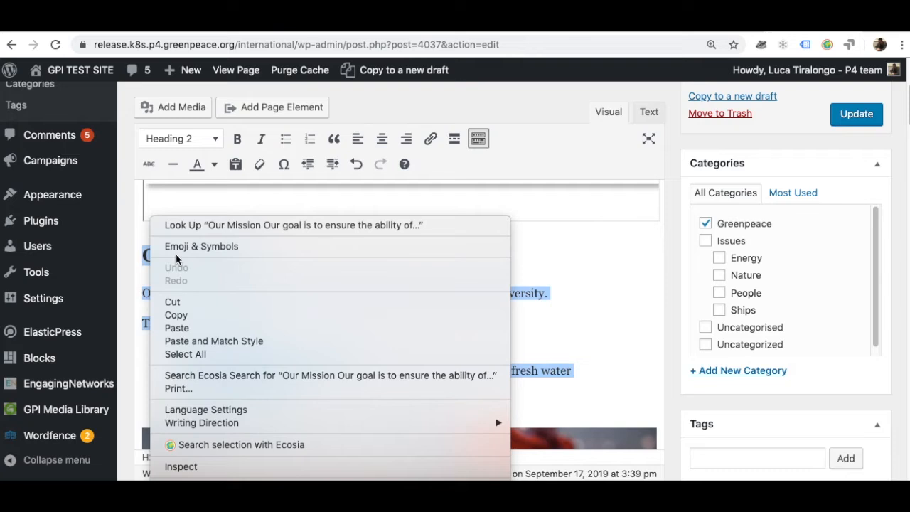
left_click(183, 315)
Paste the copied Our Mission text into the new Africa post's empty paragraph block and check the resulting blocks
left_click(554, 286)
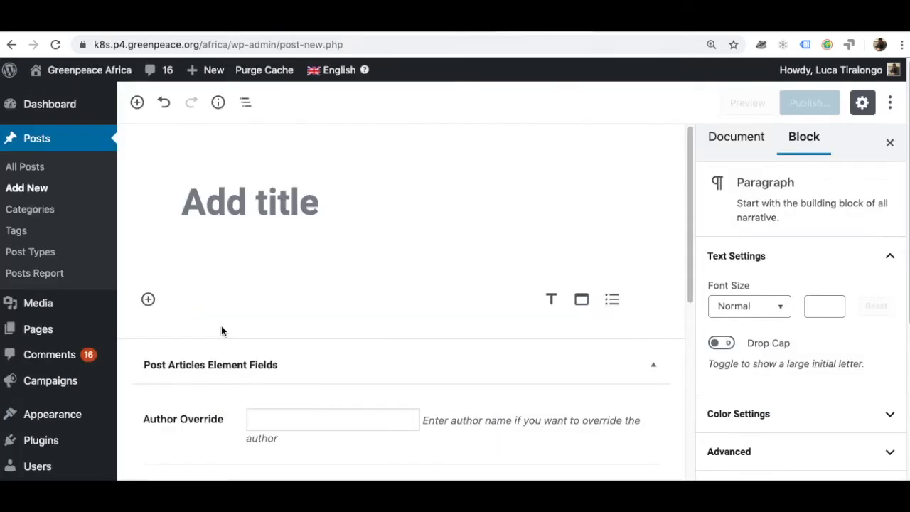
left_click(222, 305)
right_click(222, 305)
left_click(262, 392)
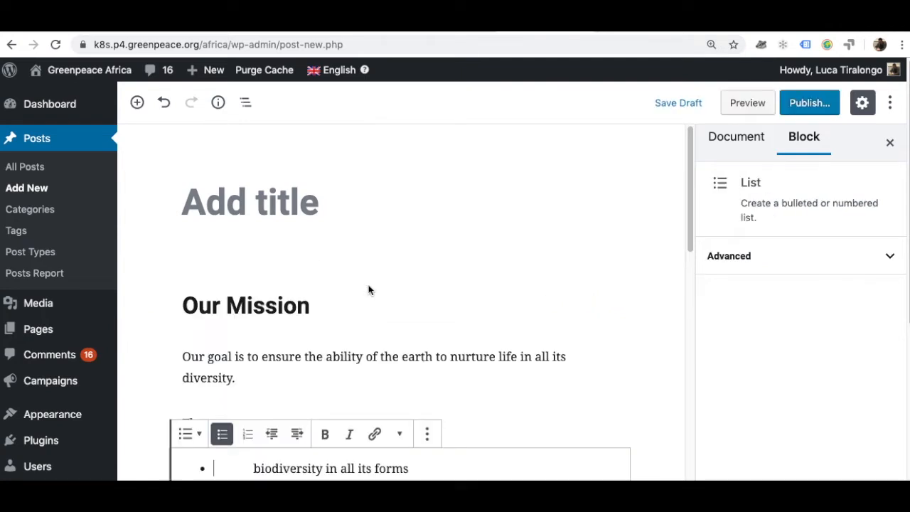
scroll(367, 289, "down", 3)
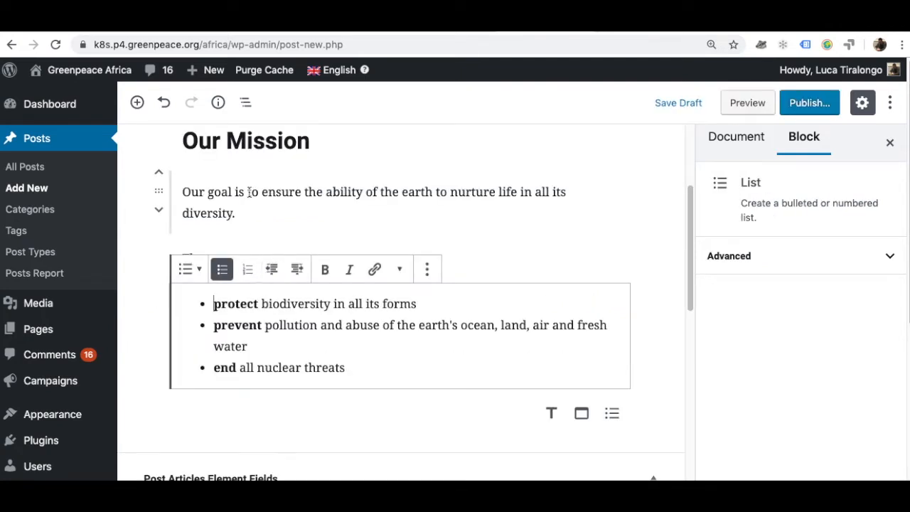
scroll(267, 256, "up", 4)
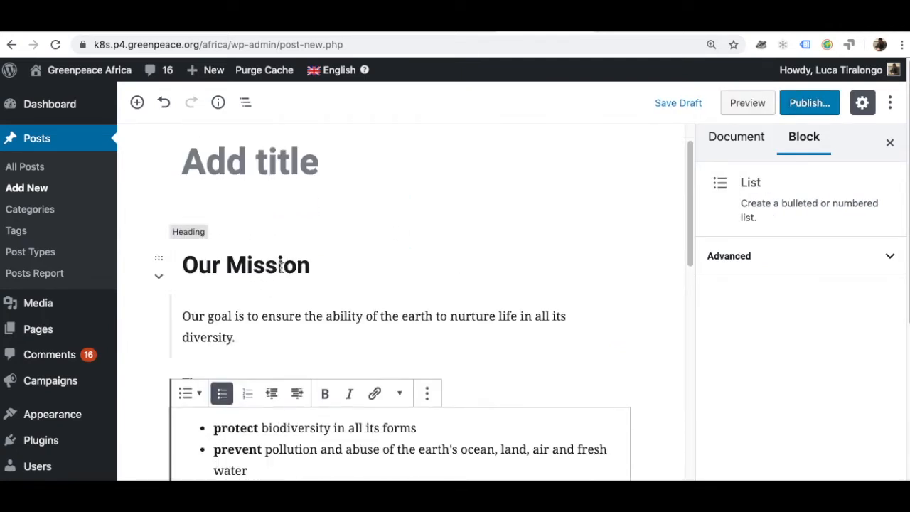
Insert a paragraph reading "iubhipuobycvouyv" directly after the "Our goal is to ensure" paragraph
left_click(287, 266)
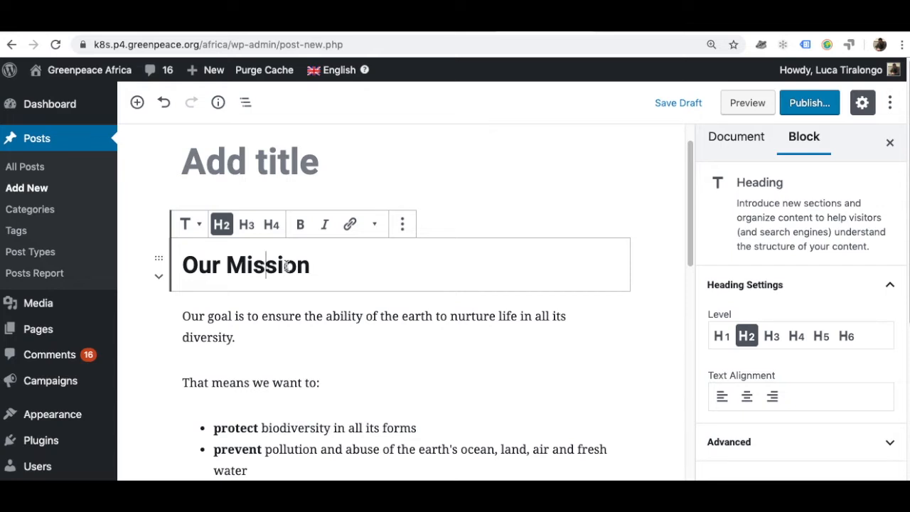
left_click_drag(291, 327, 184, 315)
left_click(235, 336)
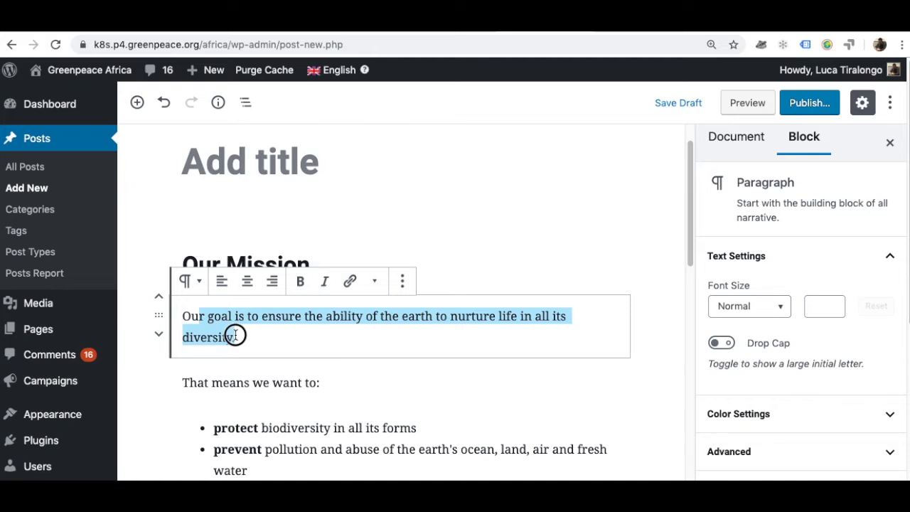
key("Return")
type("iu")
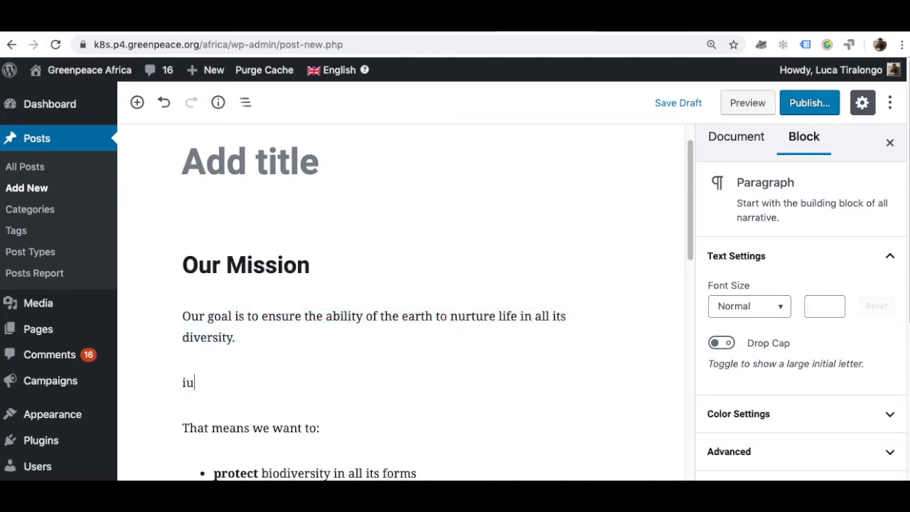
type("bhipuobycvouyv")
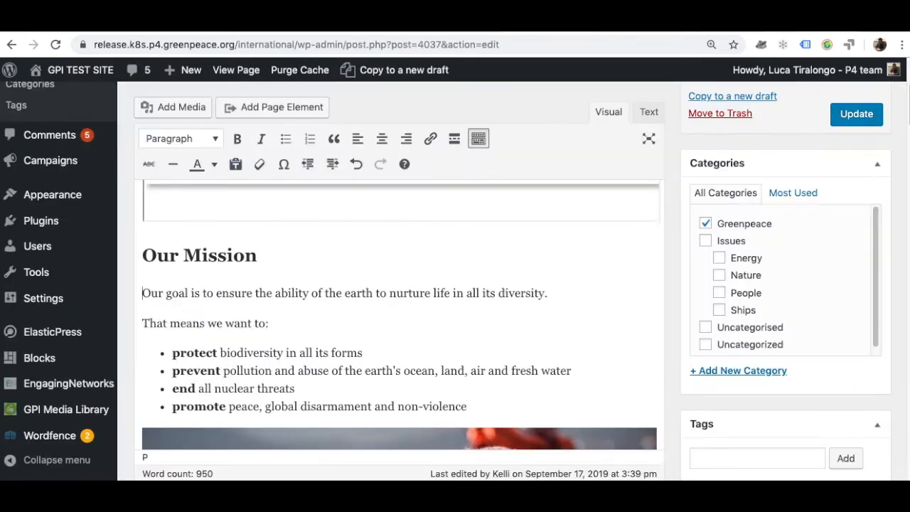
Review the classic editor's formatting tools on the Values page, and title the new Africa post "Titlen"
scroll(148, 376, "up", 10)
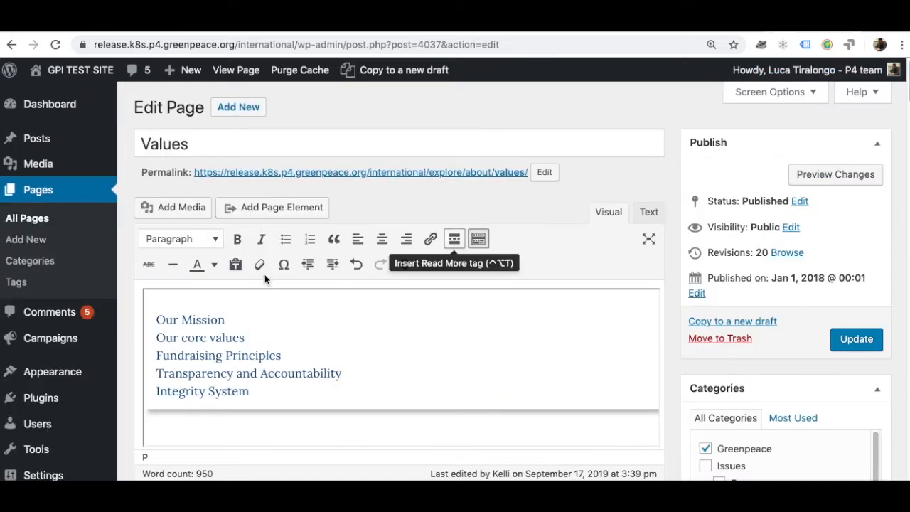
left_click(547, 28)
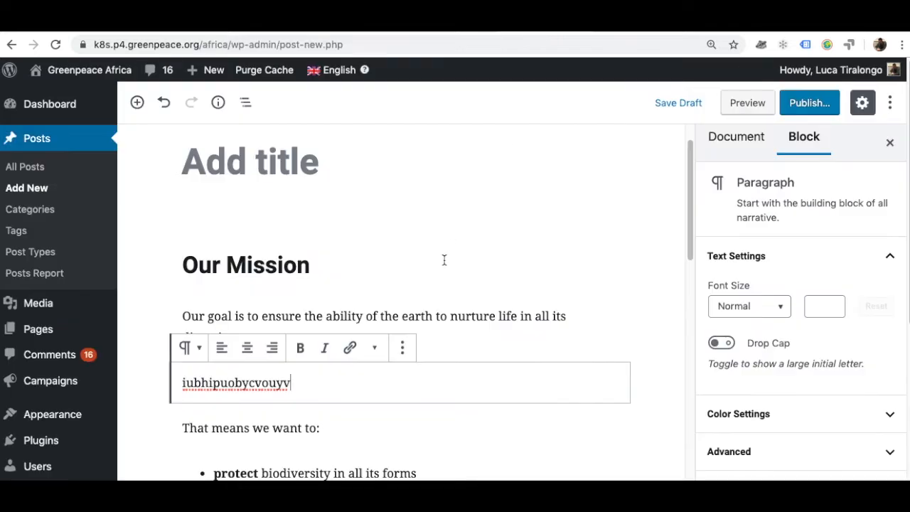
left_click(313, 160)
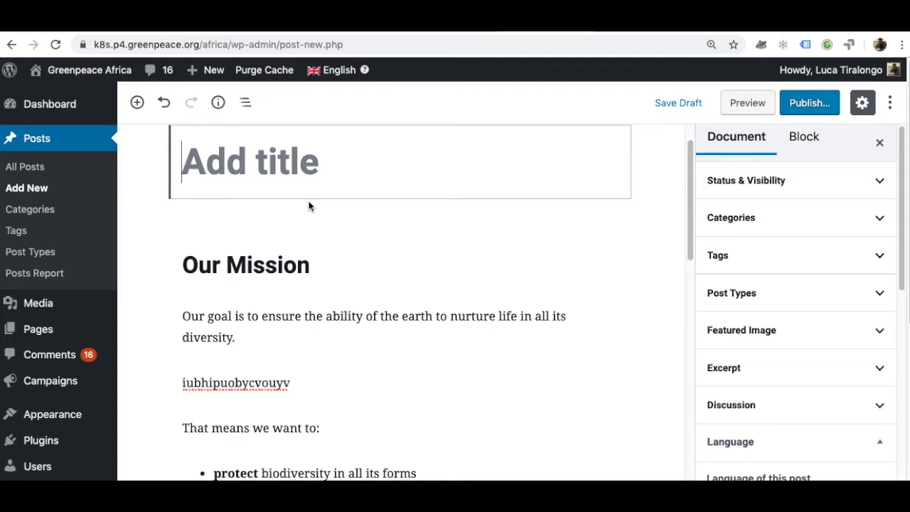
type("Titlen")
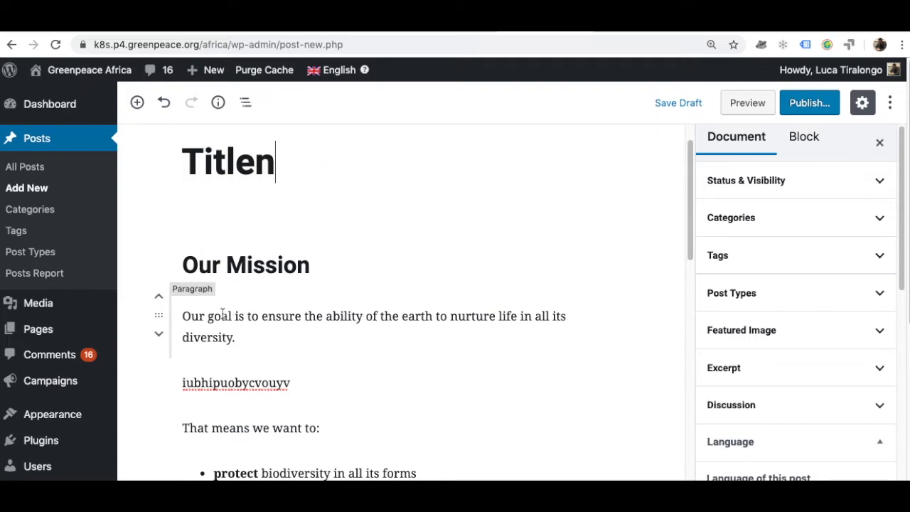
Examine the block settings of the "Our goal" paragraph and the post fields beneath the content
left_click(223, 337)
scroll(332, 343, "down", 1)
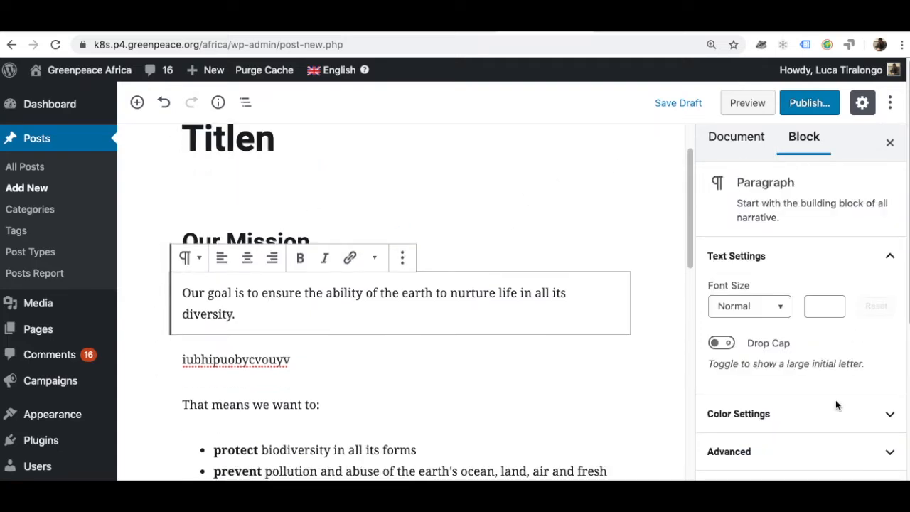
left_click(881, 257)
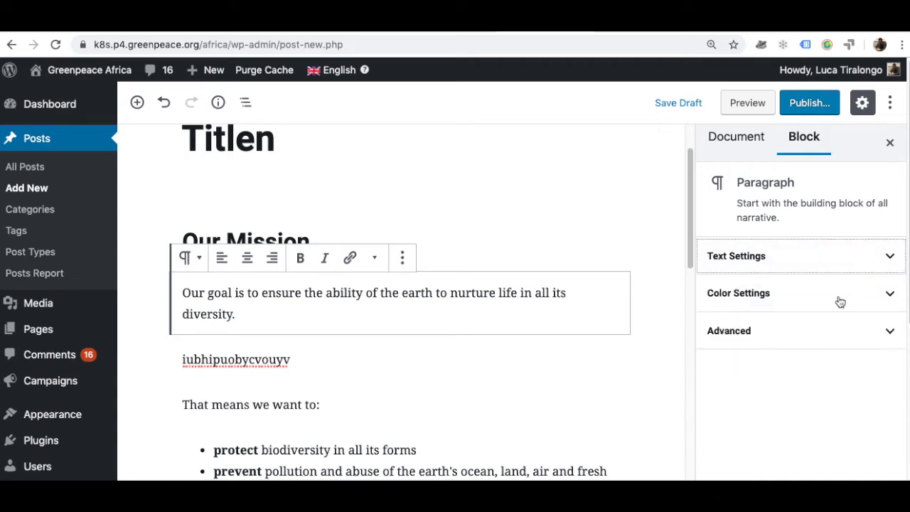
scroll(285, 299, "down", 15)
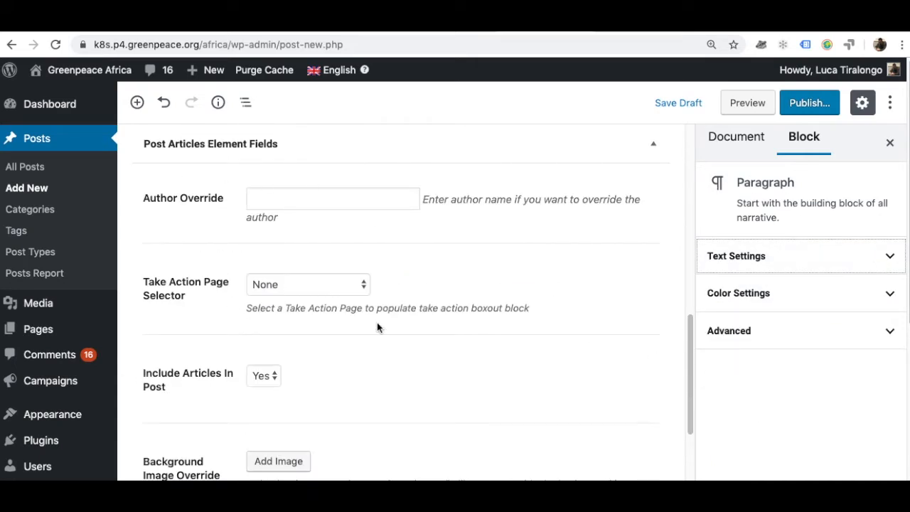
scroll(342, 350, "down", 1)
scroll(348, 352, "down", 3)
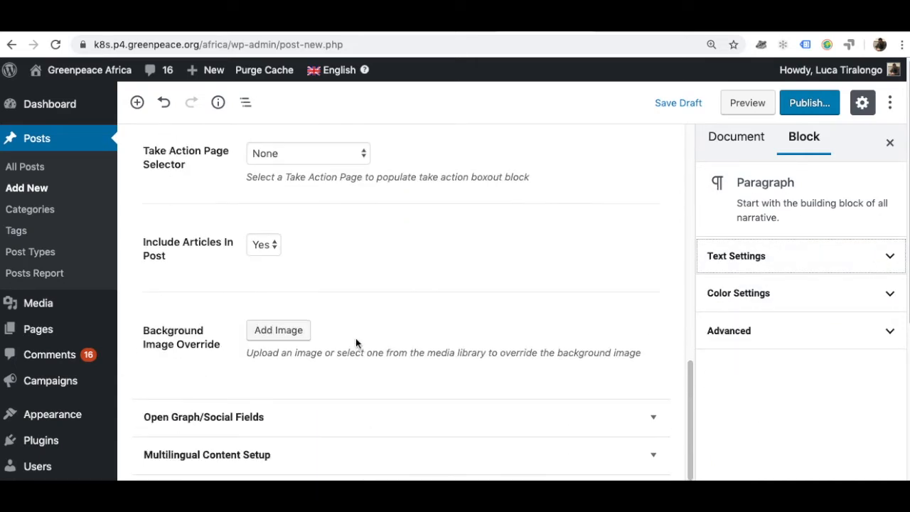
scroll(348, 377, "up", 15)
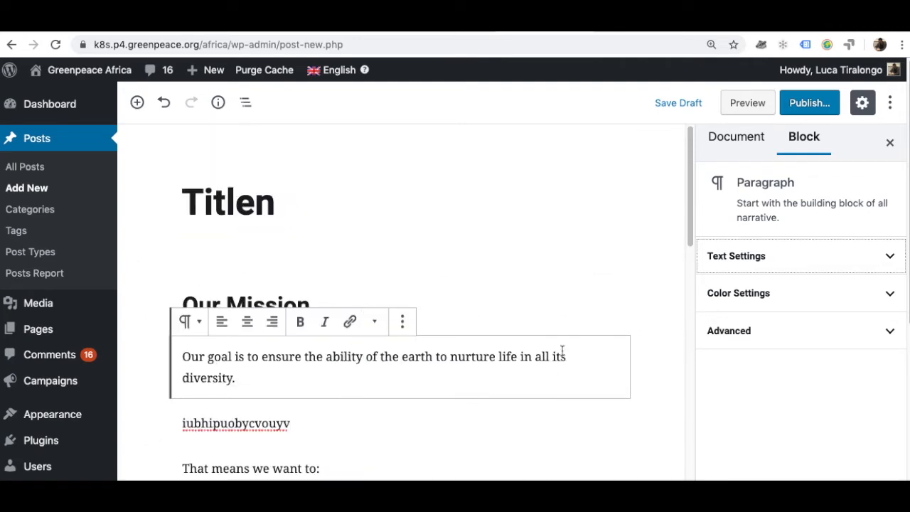
Align the "Our goal is to ensure" paragraph to the left
left_click(269, 263)
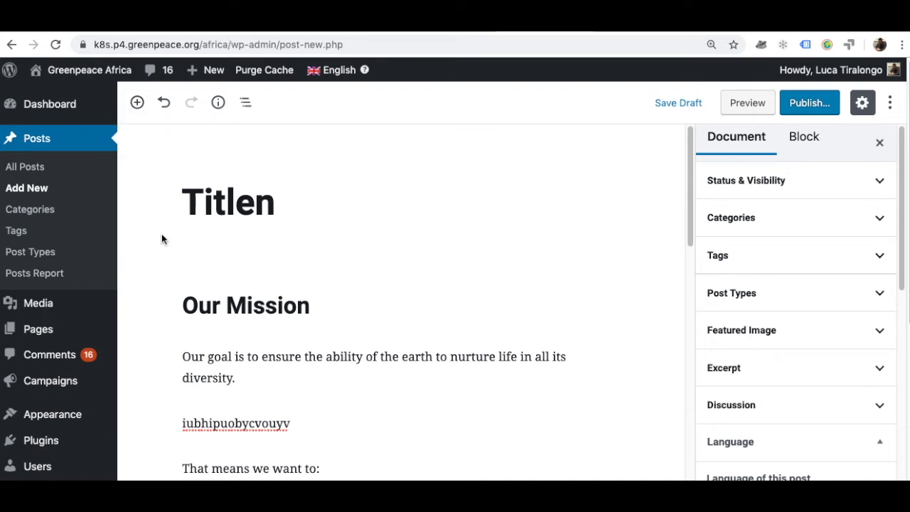
left_click(219, 362)
left_click(223, 318)
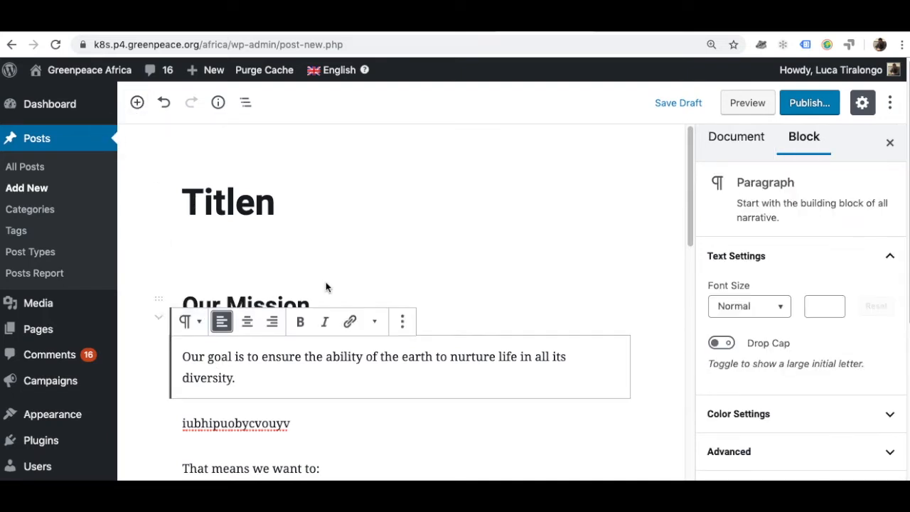
Examine the Most Used, Common Blocks and Planet 4 Blocks categories available for insertion below the "Our Mission" heading
left_click(368, 291)
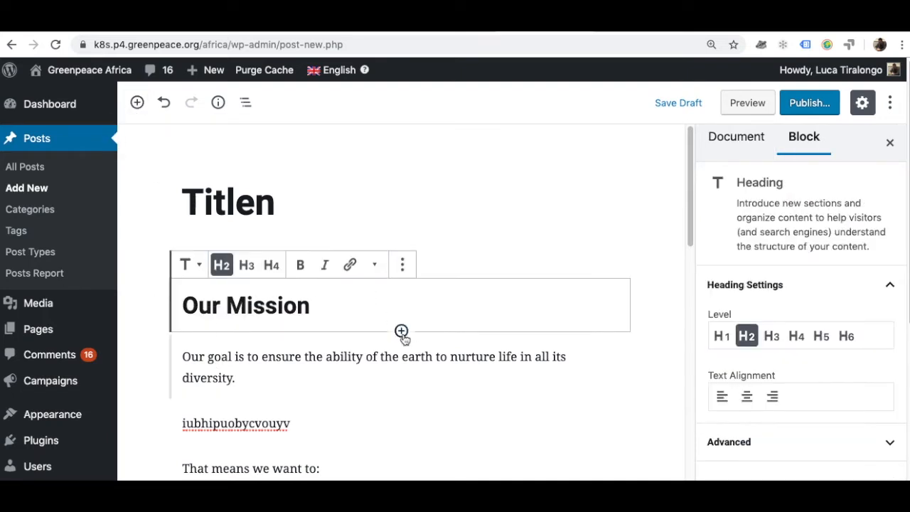
left_click(137, 102)
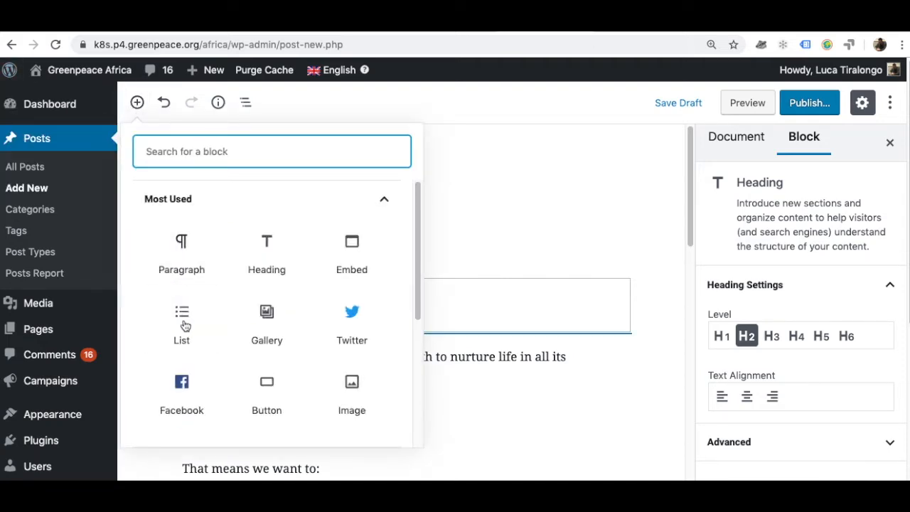
left_click(381, 213)
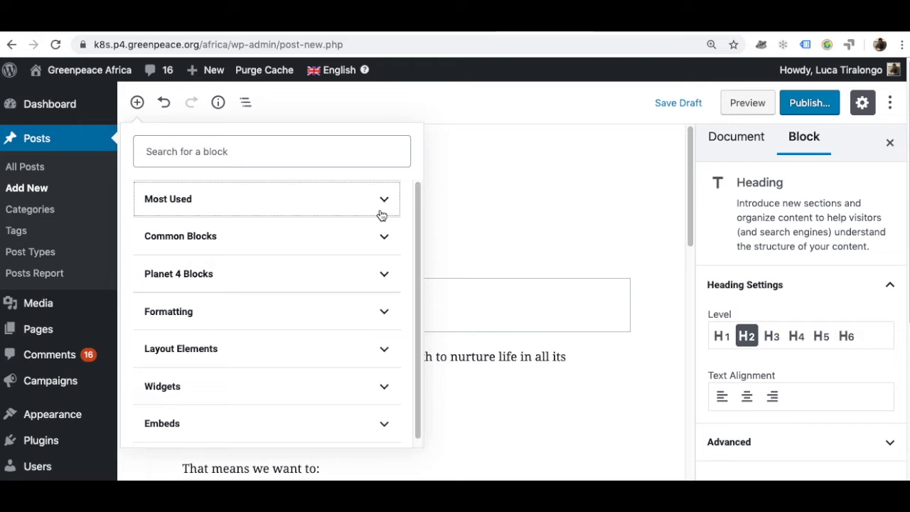
left_click(382, 213)
left_click(382, 213)
left_click(381, 212)
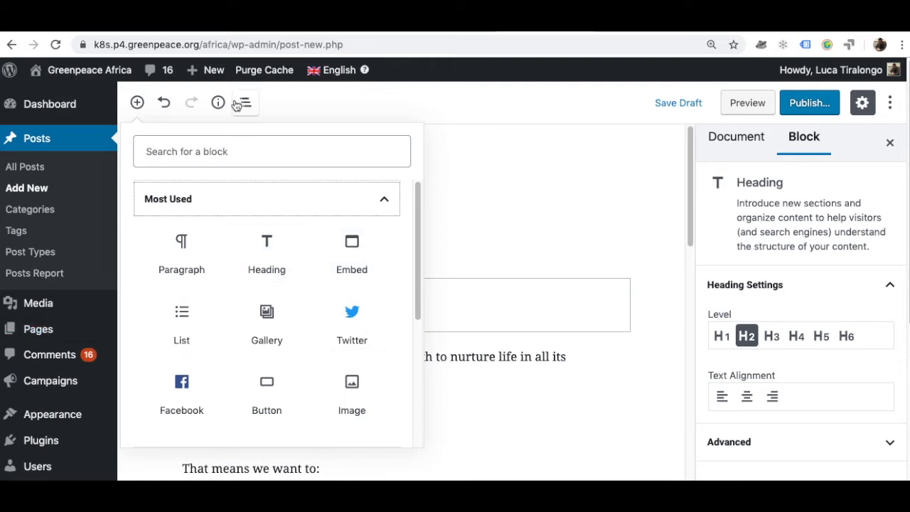
left_click(384, 200)
left_click(377, 248)
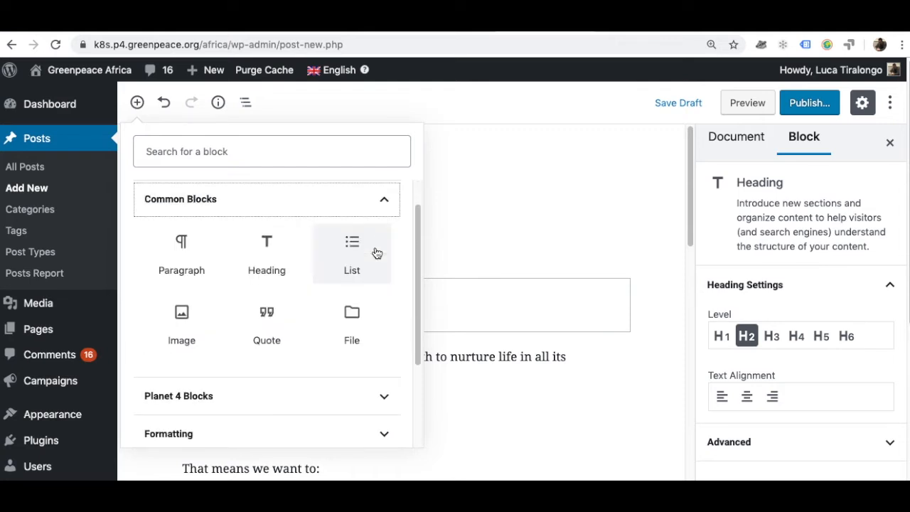
left_click(367, 211)
left_click(384, 269)
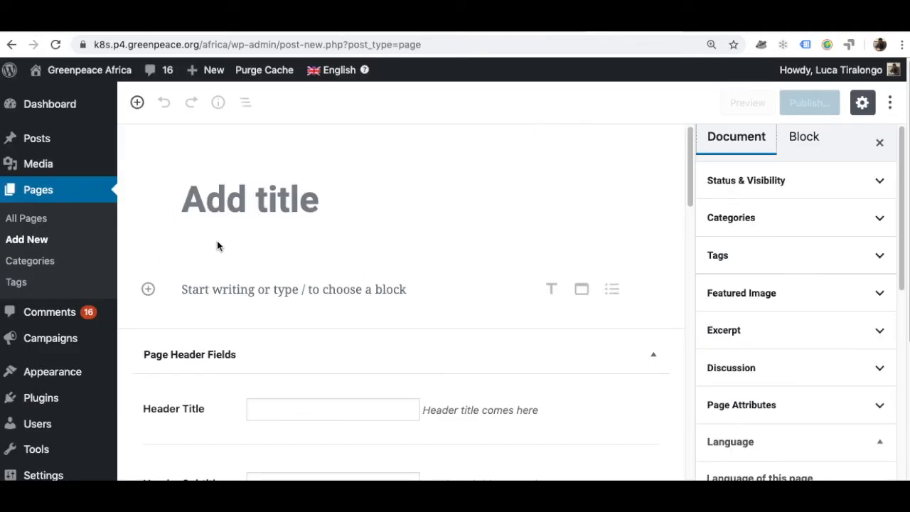
Insert a Split Two Columns block from the Planet 4 Blocks into the new untitled page
left_click(137, 103)
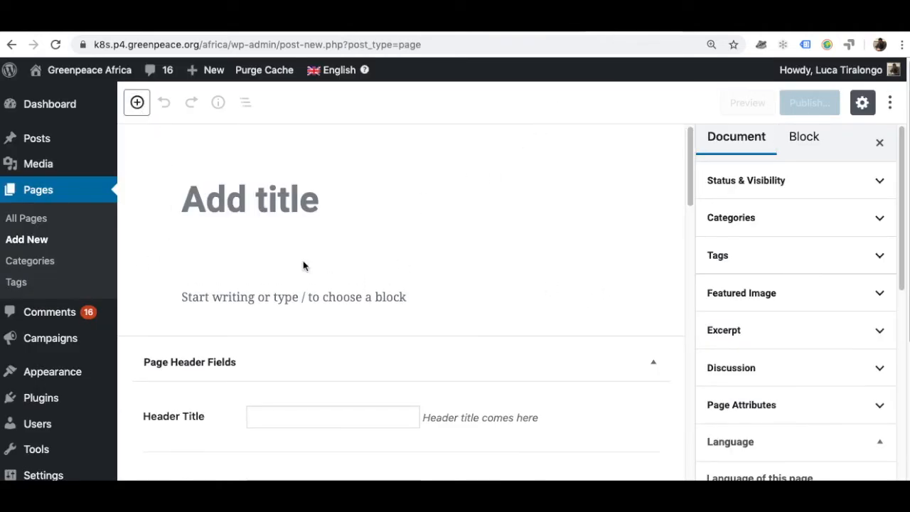
left_click(139, 106)
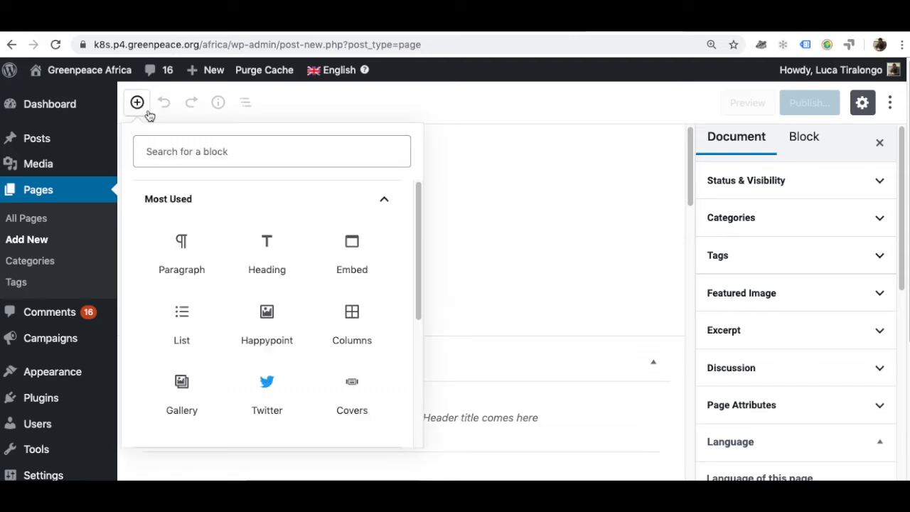
left_click(289, 208)
left_click(322, 282)
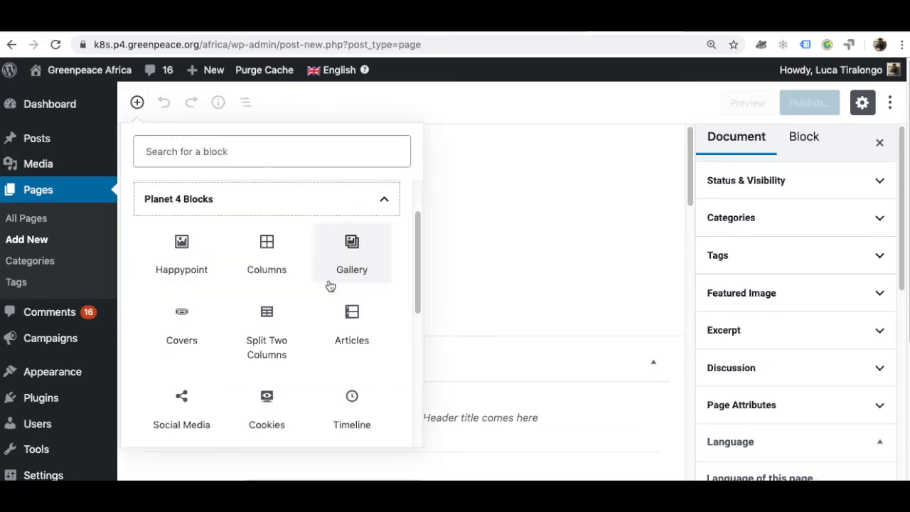
scroll(398, 398, "down", 1)
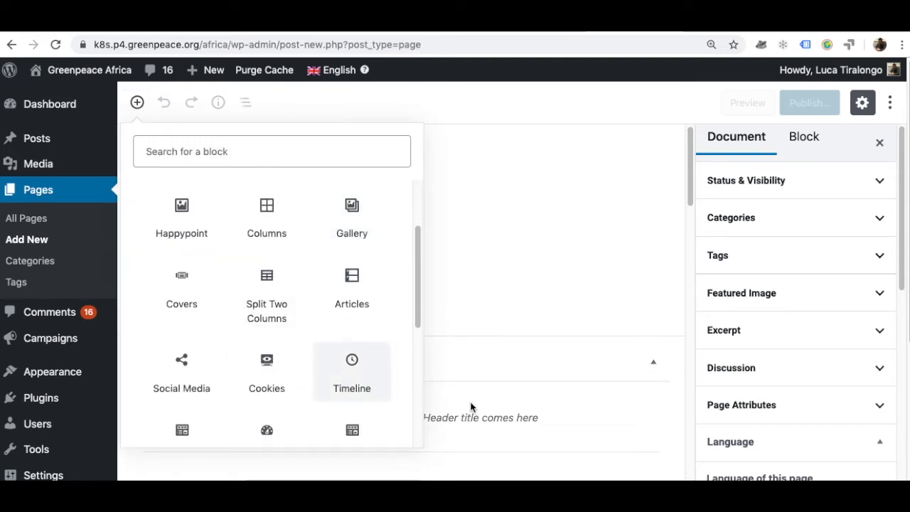
left_click(281, 288)
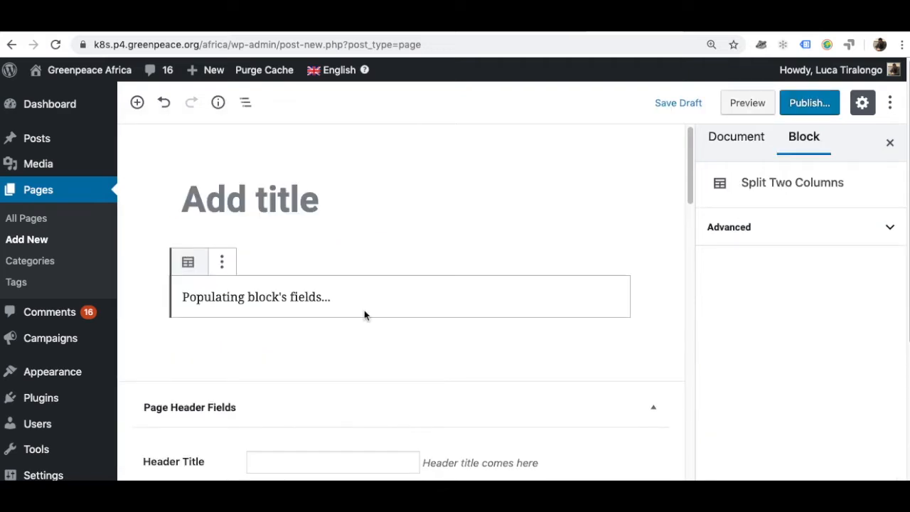
Examine the issue and campaign fields of the Split Two Columns block, including the choices for selecting an issue
scroll(350, 312, "down", 5)
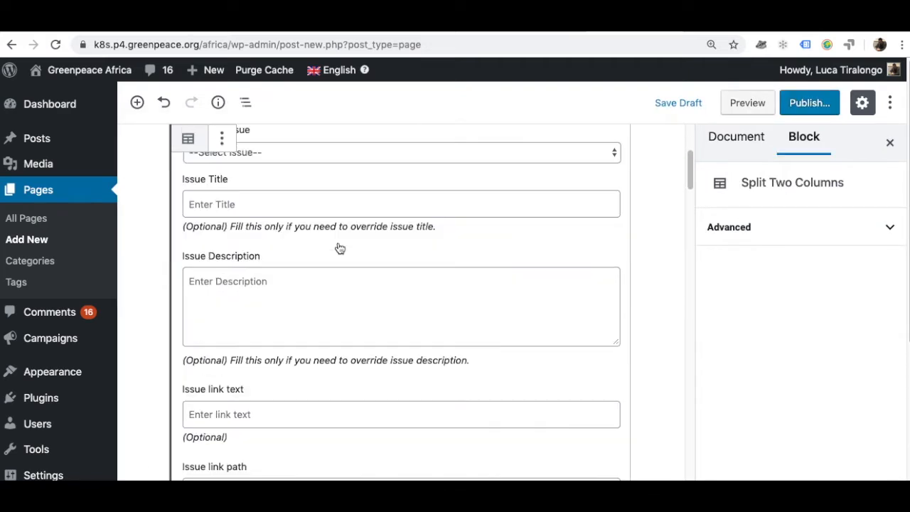
left_click(407, 158)
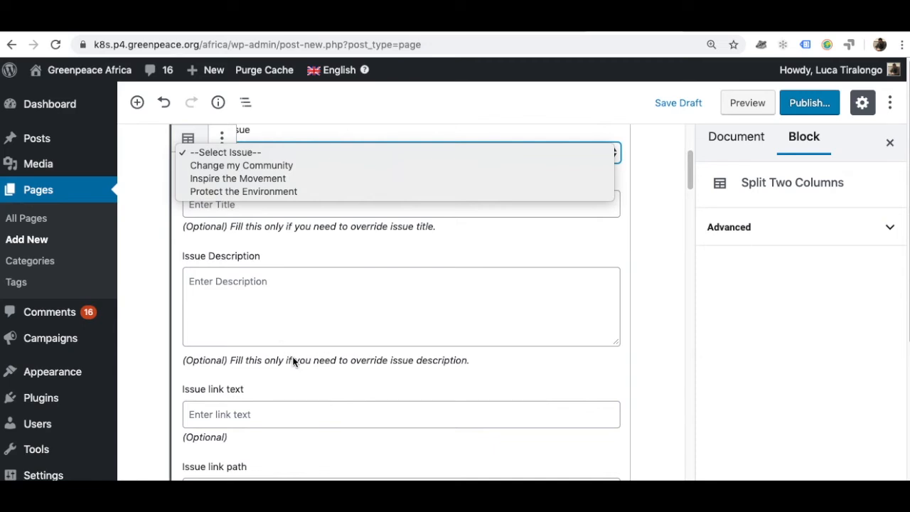
left_click(283, 322)
scroll(325, 317, "down", 3)
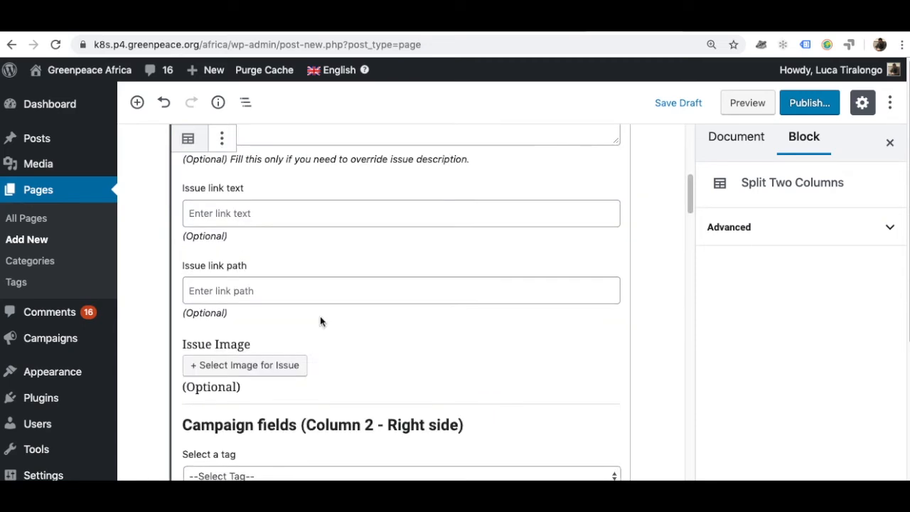
scroll(282, 361, "up", 5)
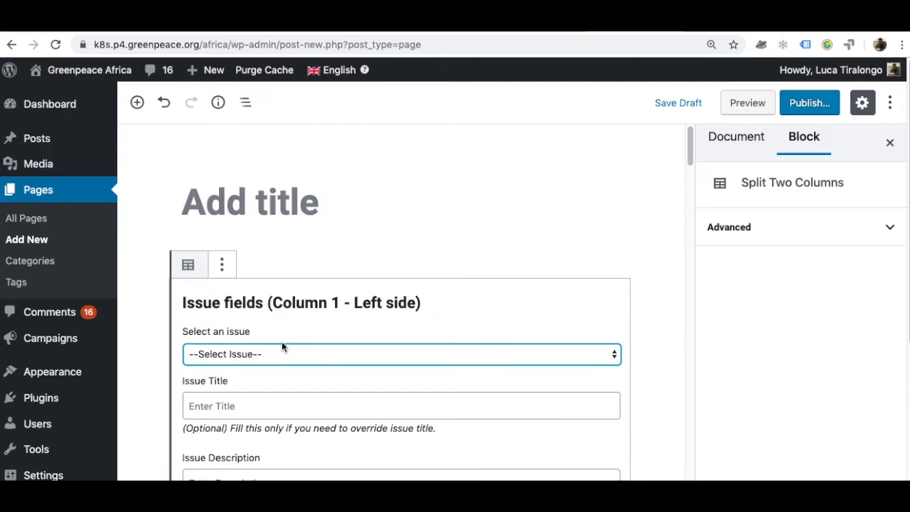
scroll(278, 358, "down", 7)
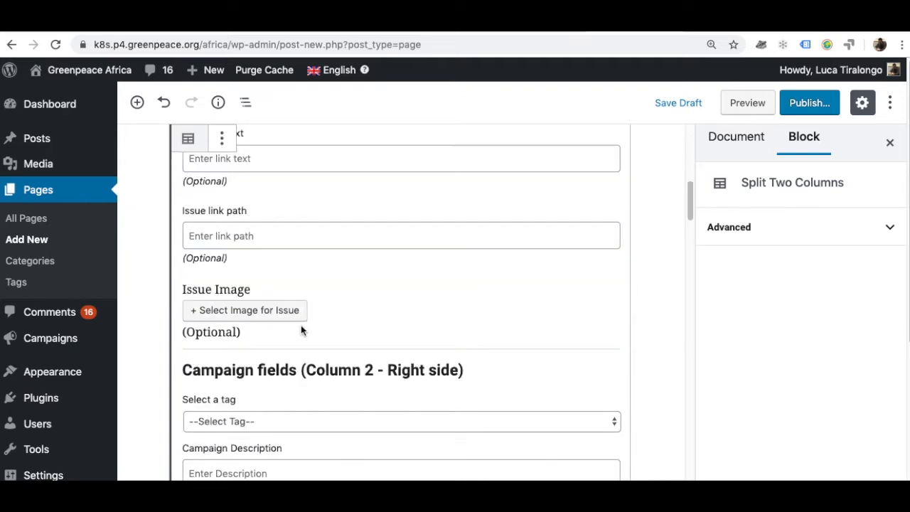
Review the media library and file upload options for the issue image without choosing an image
left_click(279, 312)
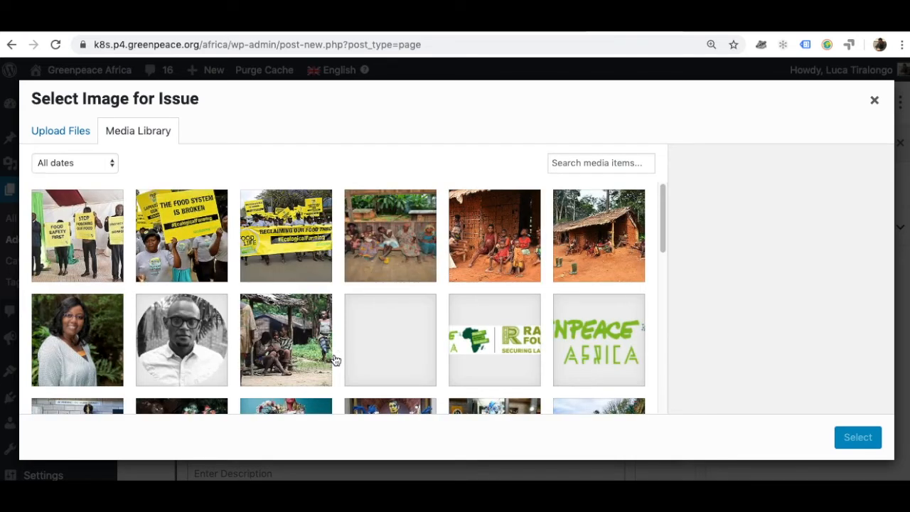
scroll(175, 185, "down", 3)
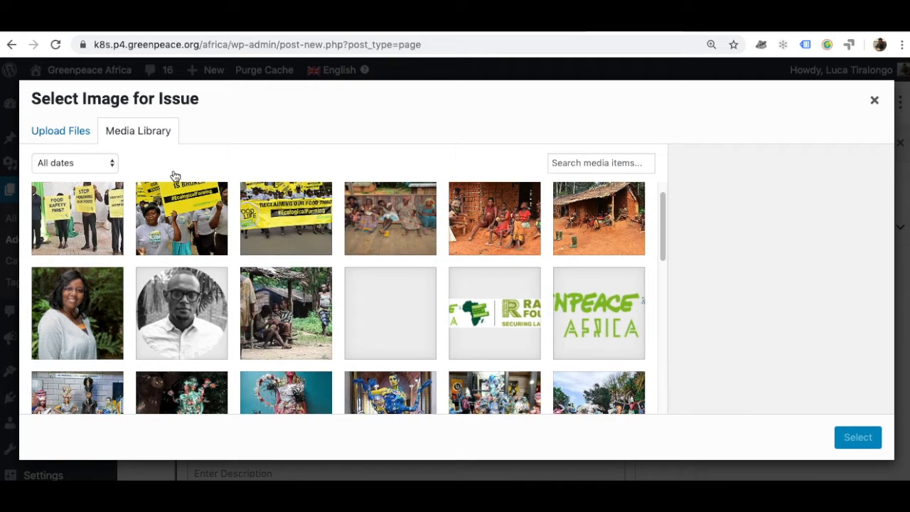
left_click(68, 135)
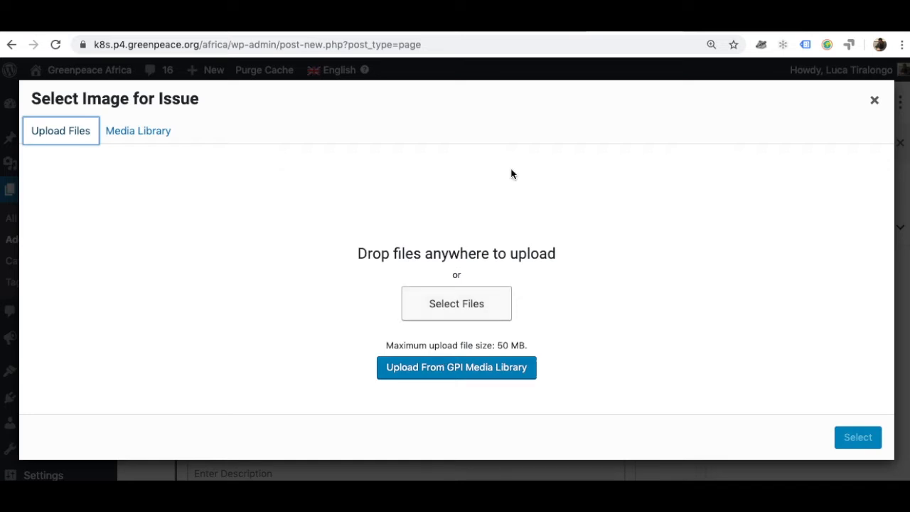
left_click(875, 100)
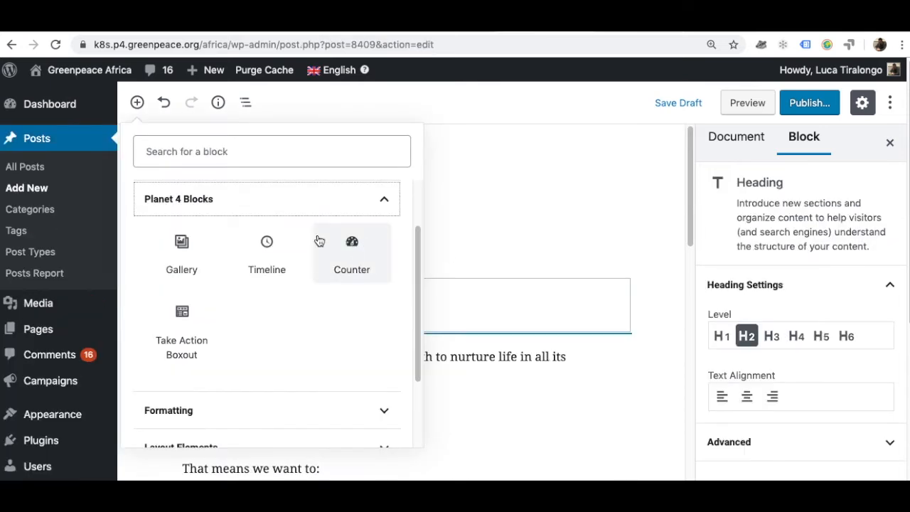
In the "Titlen" post, insert a Button block from the Layout Elements directly below the "Our Mission" heading
left_click(349, 202)
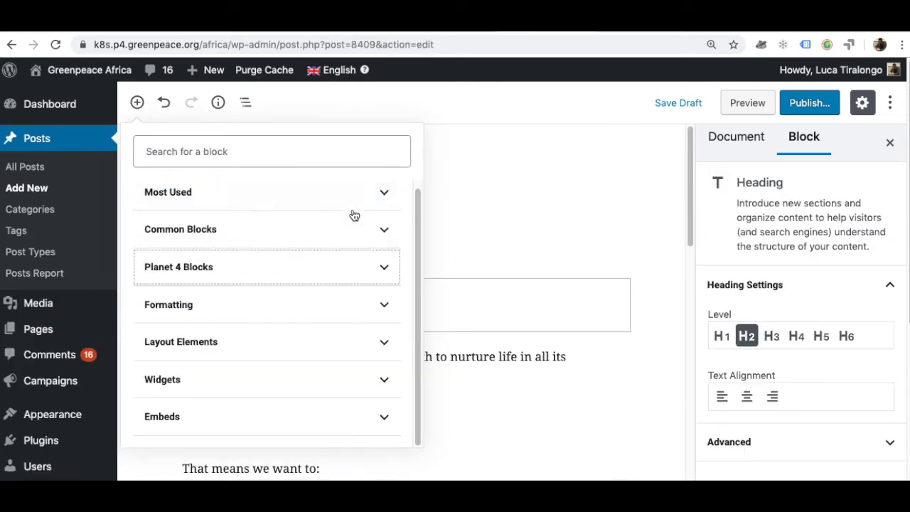
left_click(349, 317)
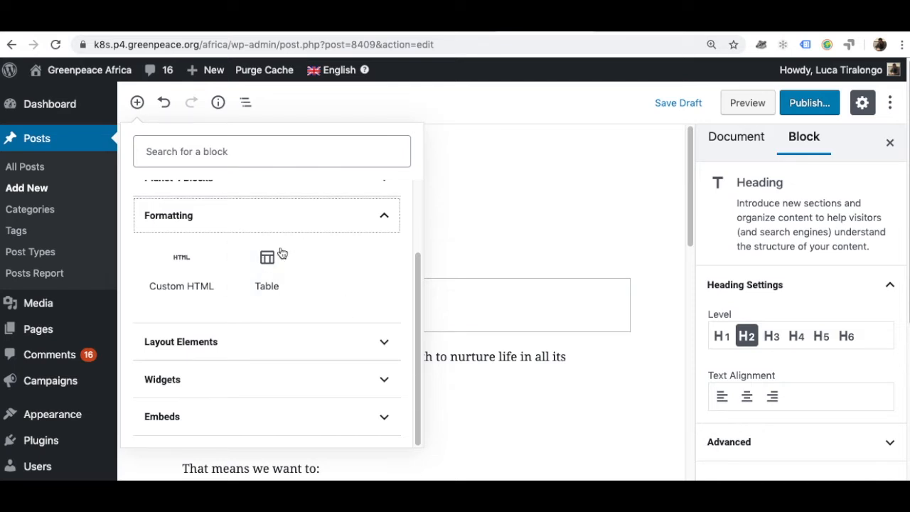
left_click(384, 344)
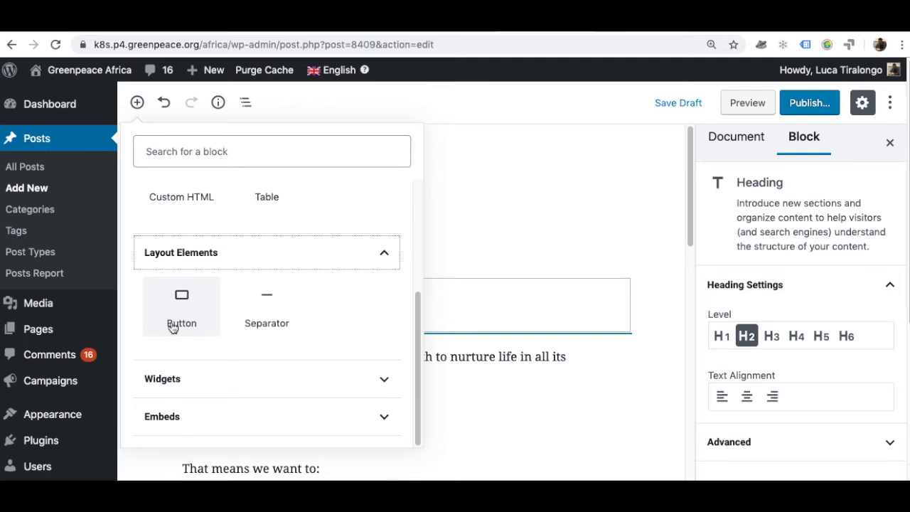
left_click(202, 296)
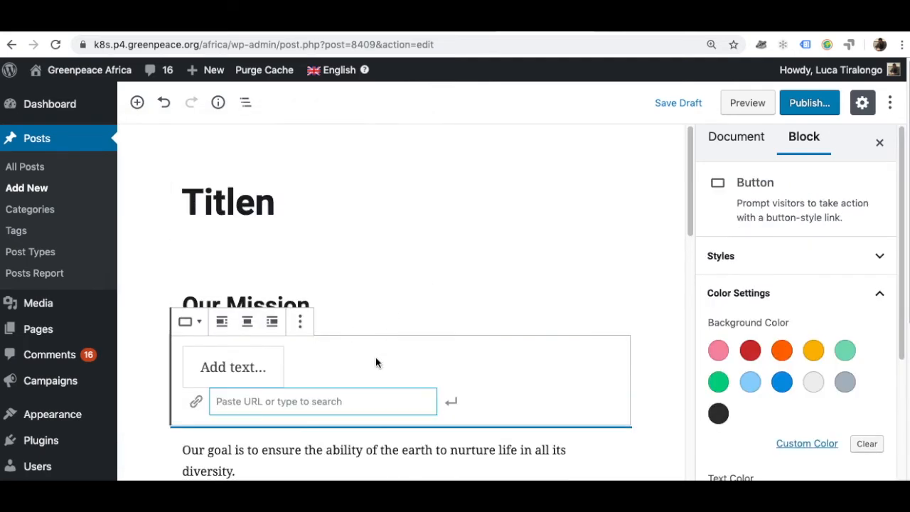
Apply the Donate style to the new button below the "Our Mission" heading
left_click(836, 290)
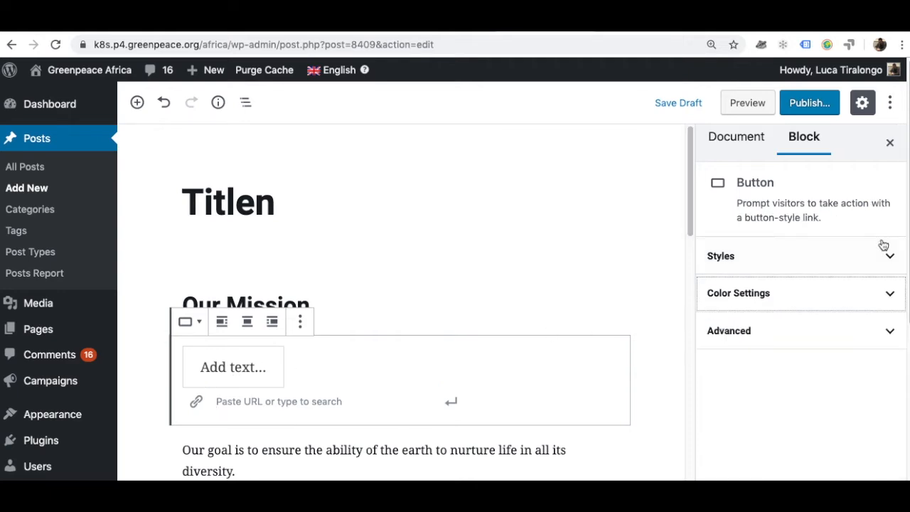
left_click(884, 246)
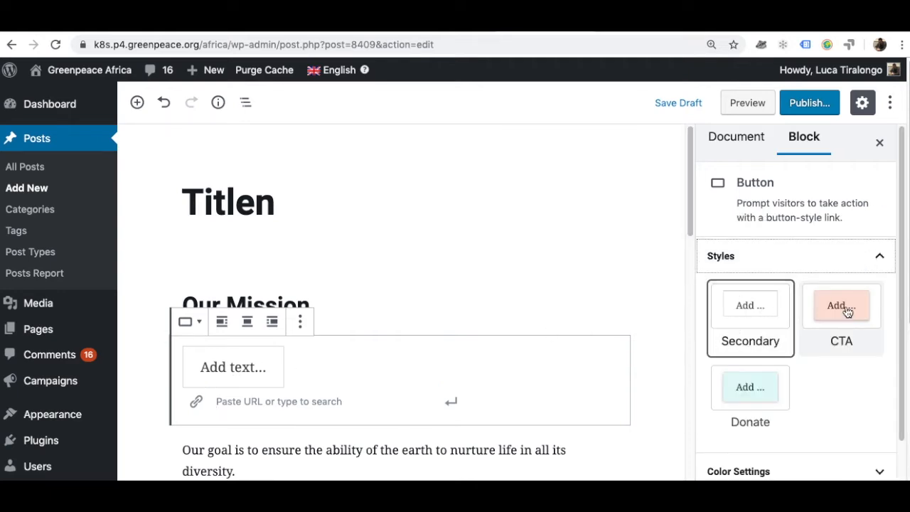
left_click(769, 382)
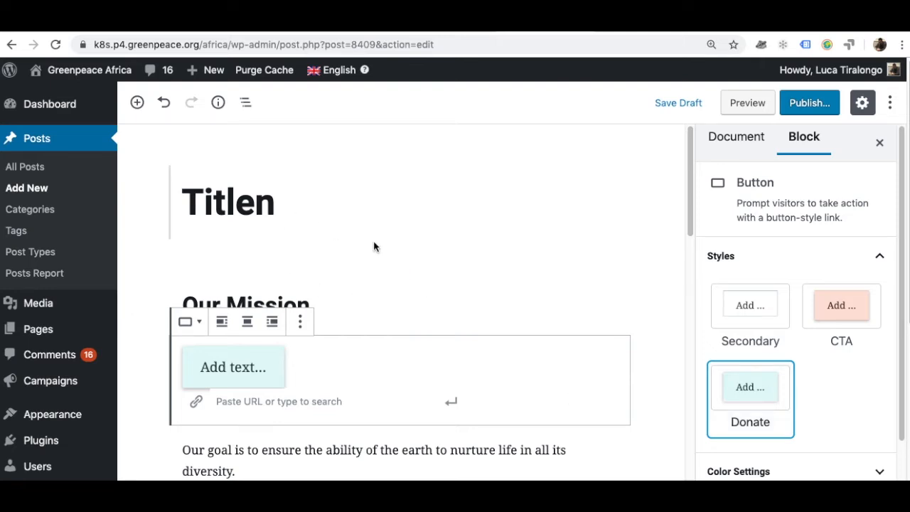
Examine the Layout Elements, Widgets and Embeds blocks available for insertion above the "Our Mission" heading
left_click(402, 274)
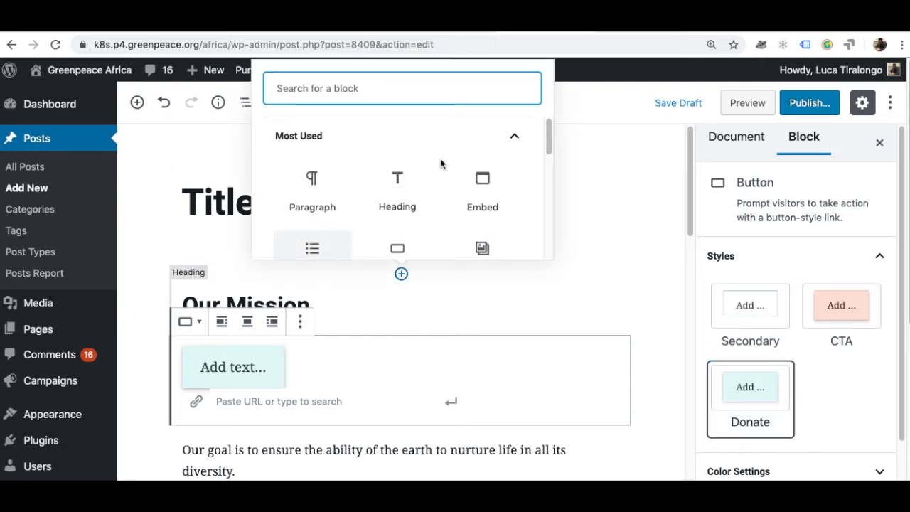
left_click(467, 147)
scroll(524, 229, "down", 1)
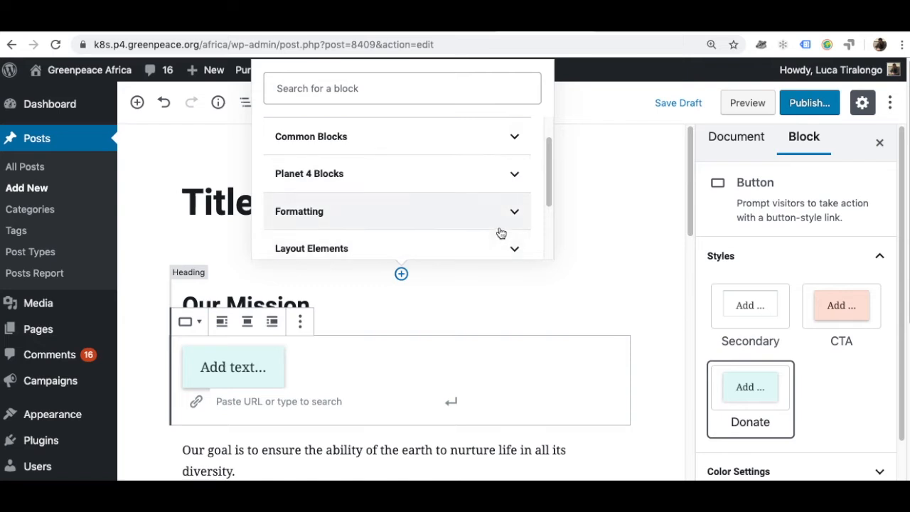
scroll(501, 233, "down", 1)
left_click(499, 211)
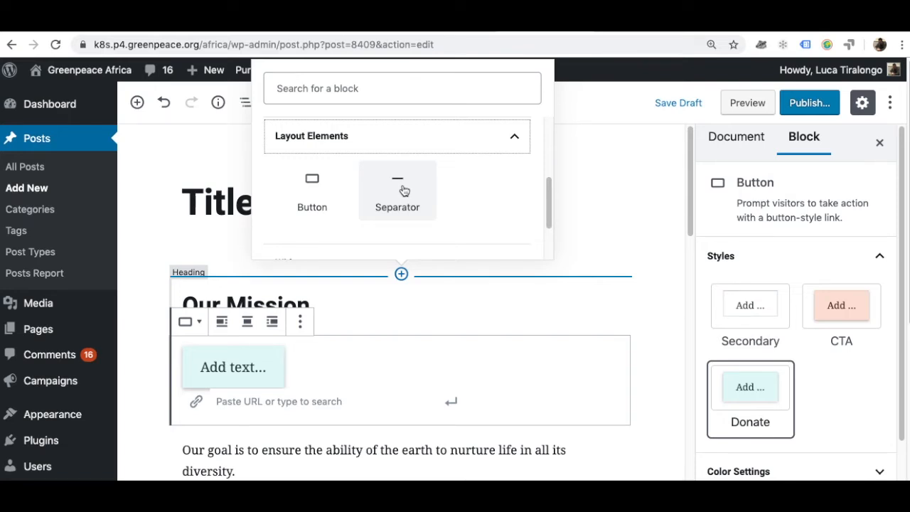
left_click(479, 137)
left_click(433, 190)
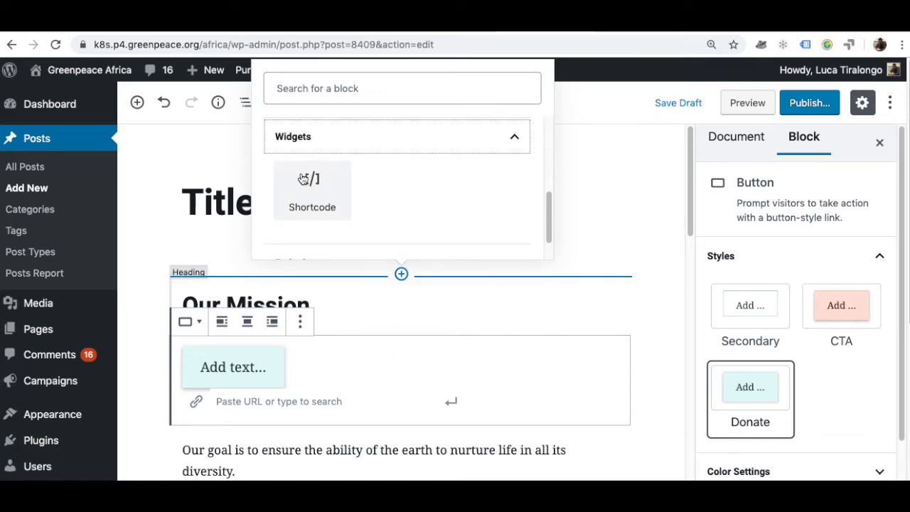
left_click(416, 149)
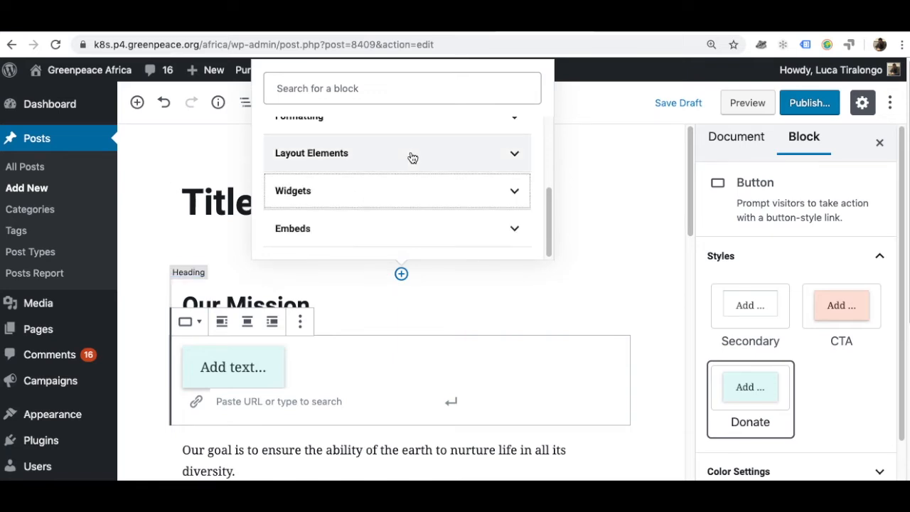
left_click(513, 228)
scroll(344, 171, "up", 5)
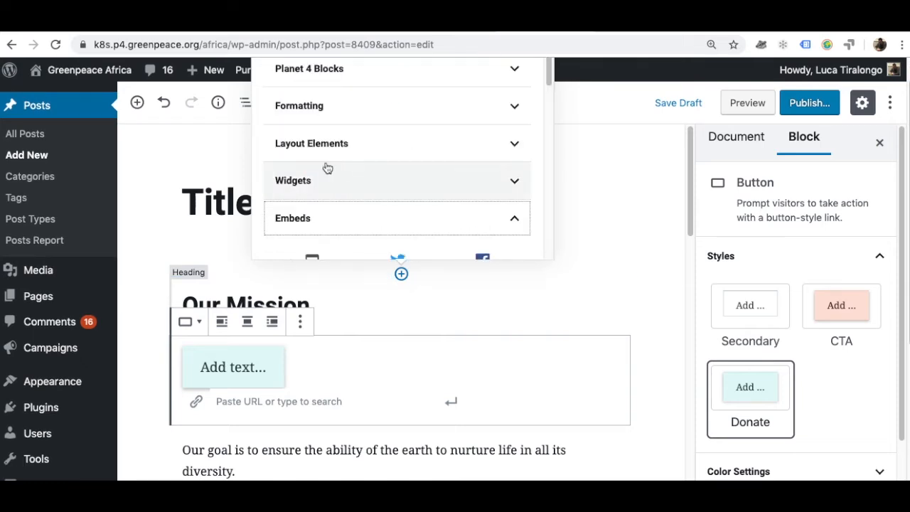
scroll(344, 205, "down", 1)
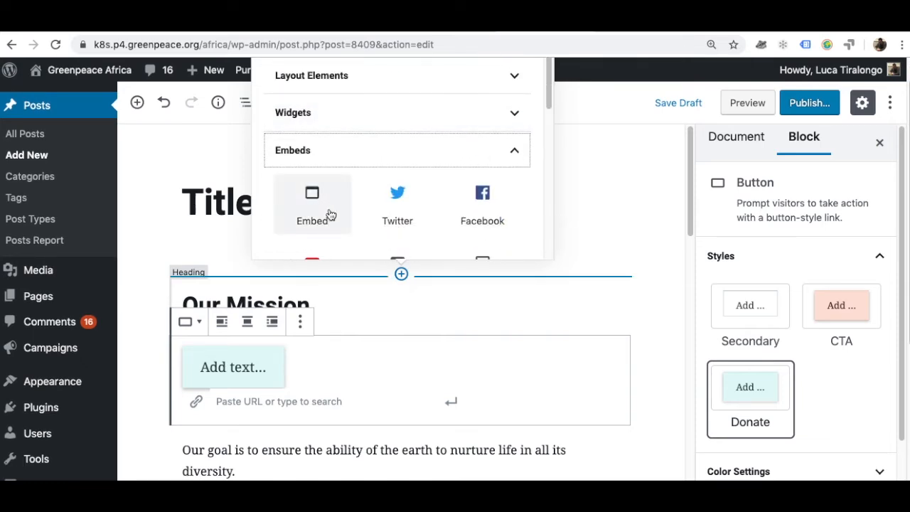
scroll(420, 199, "down", 1)
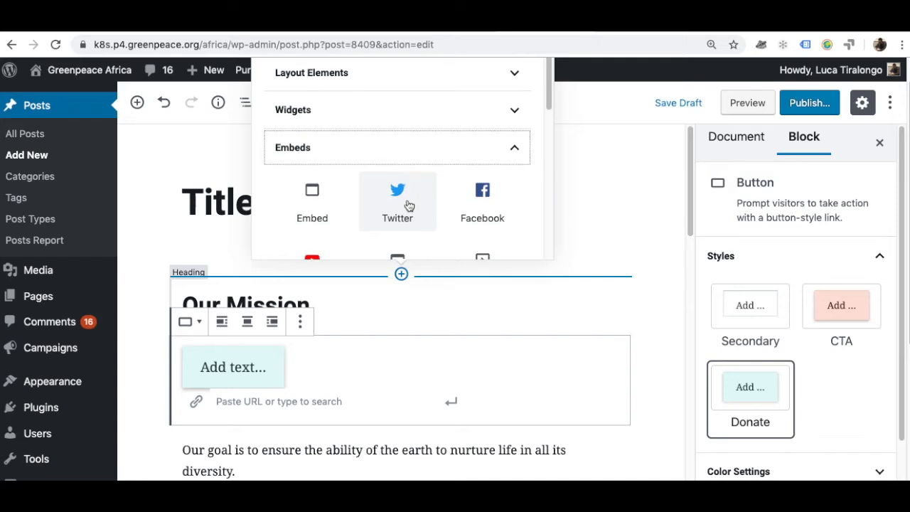
Copy the URL of Greenpeace's #FridaysForFuture tweet from Twitter and return to the "Titlen" post in the WordPress editor
scroll(402, 193, "down", 3)
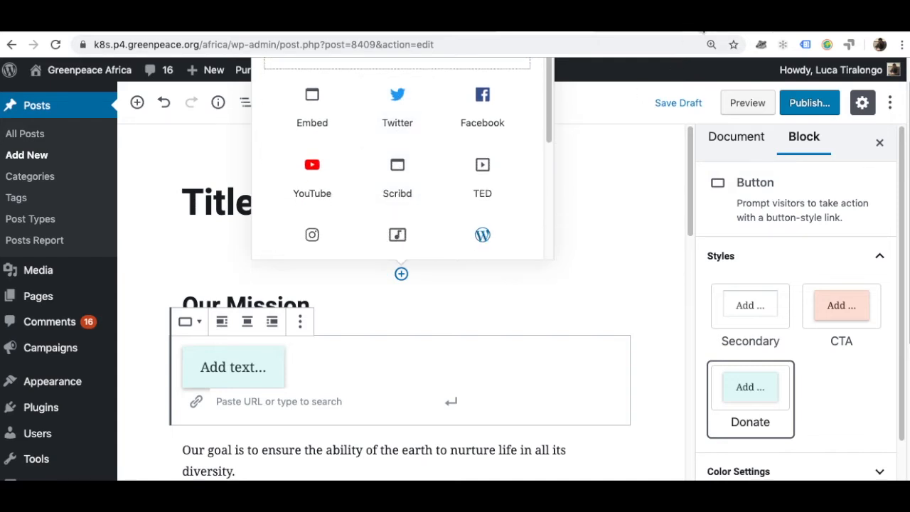
left_click(701, 29)
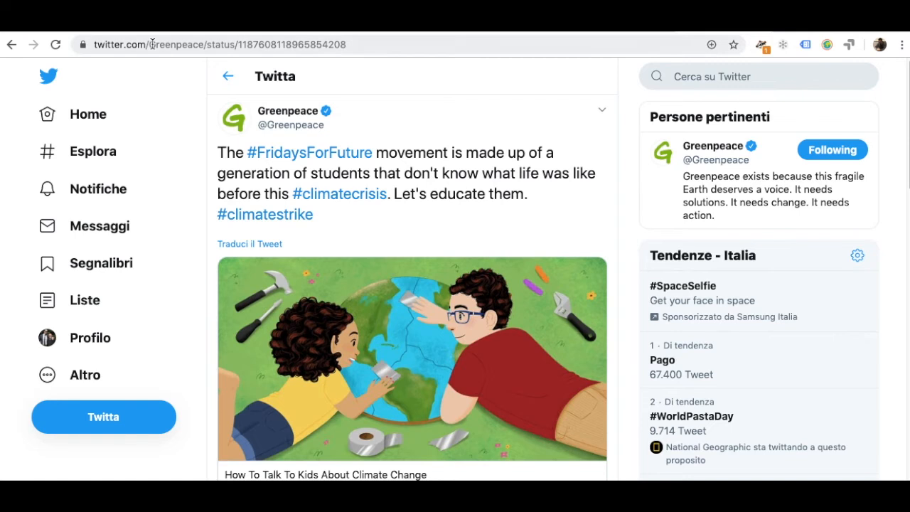
left_click(313, 44)
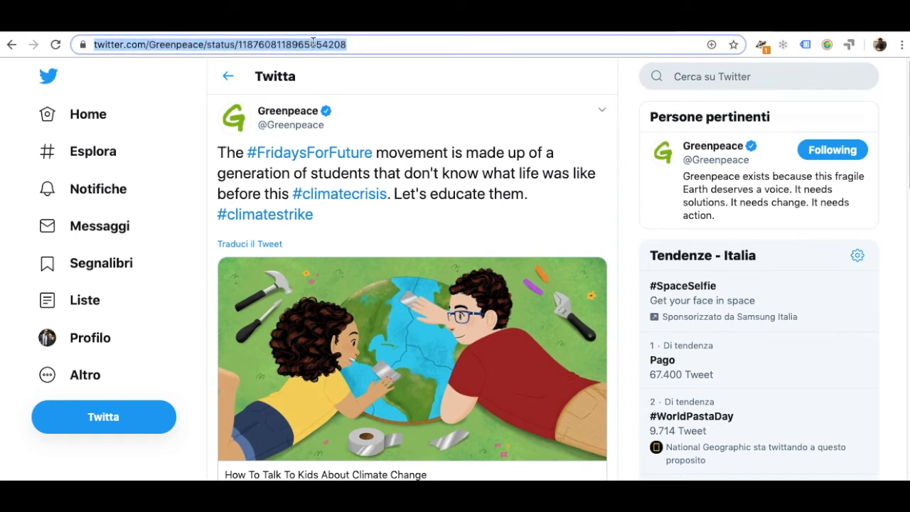
left_click(559, 30)
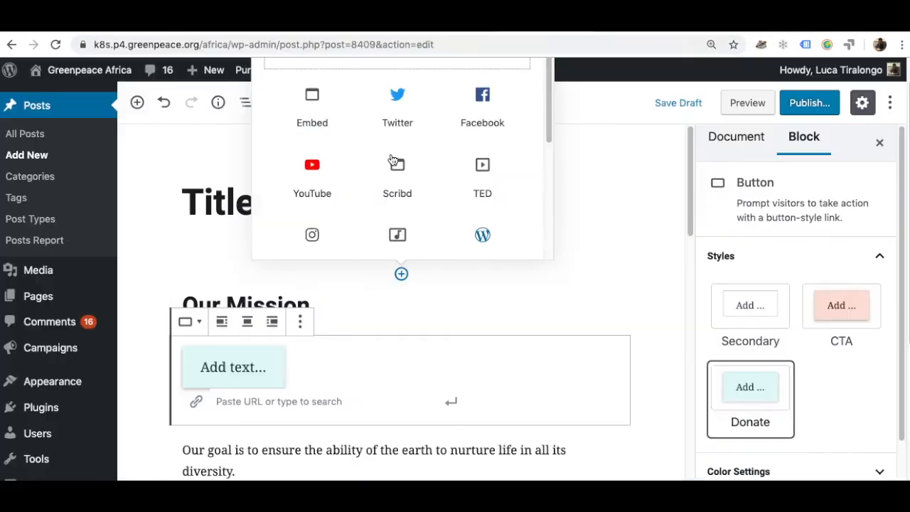
Embed the copied Greenpeace tweet in a new block between the "Our Mission" heading and the Donate-style button
left_click(270, 284)
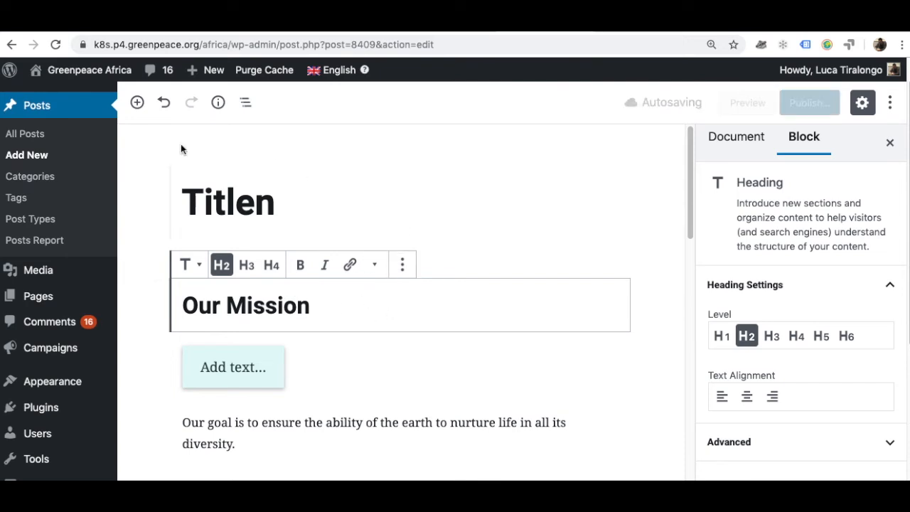
left_click(138, 103)
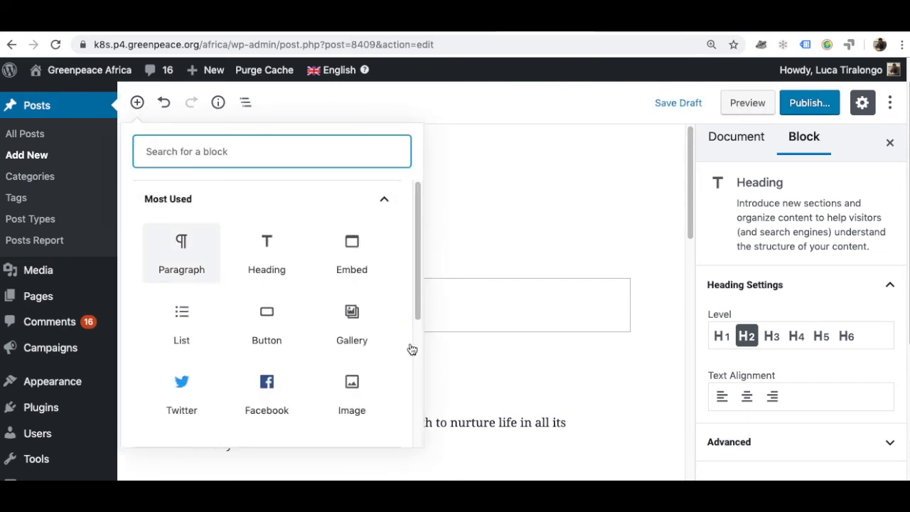
left_click(405, 333)
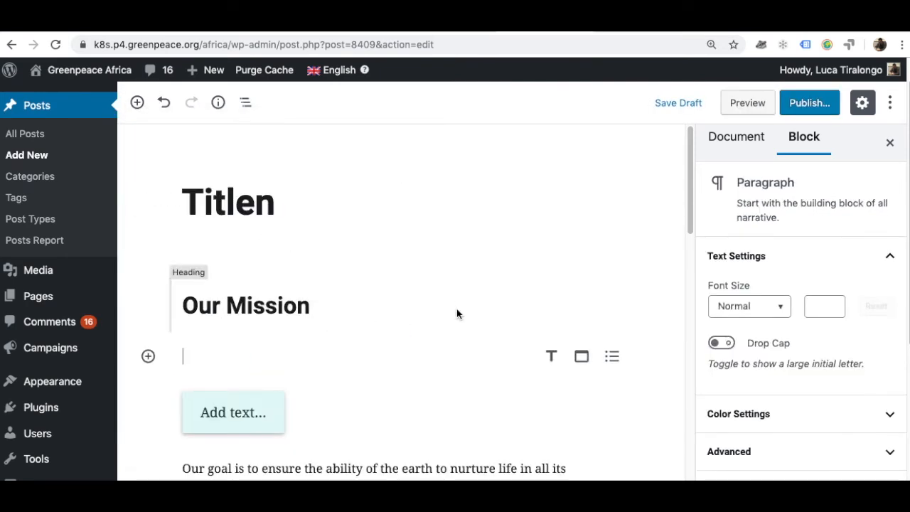
key("ctrl+v")
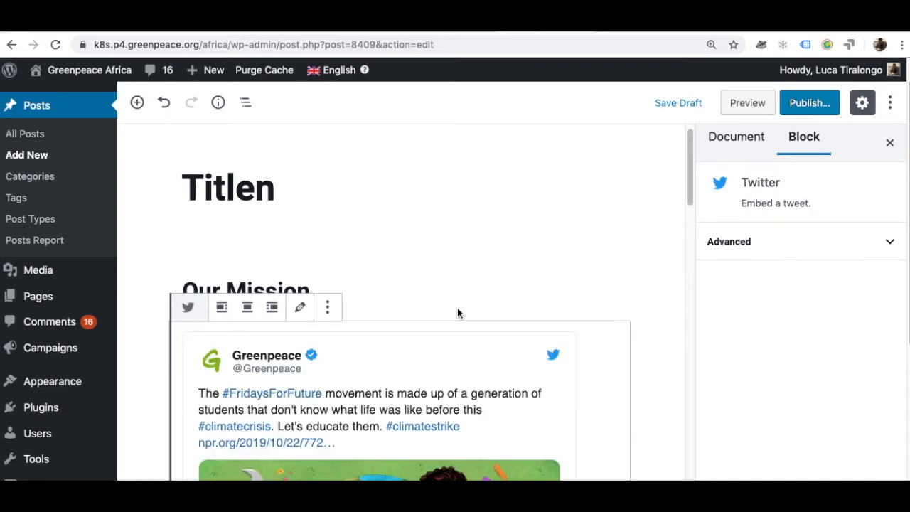
scroll(457, 312, "down", 2)
scroll(412, 289, "down", 3)
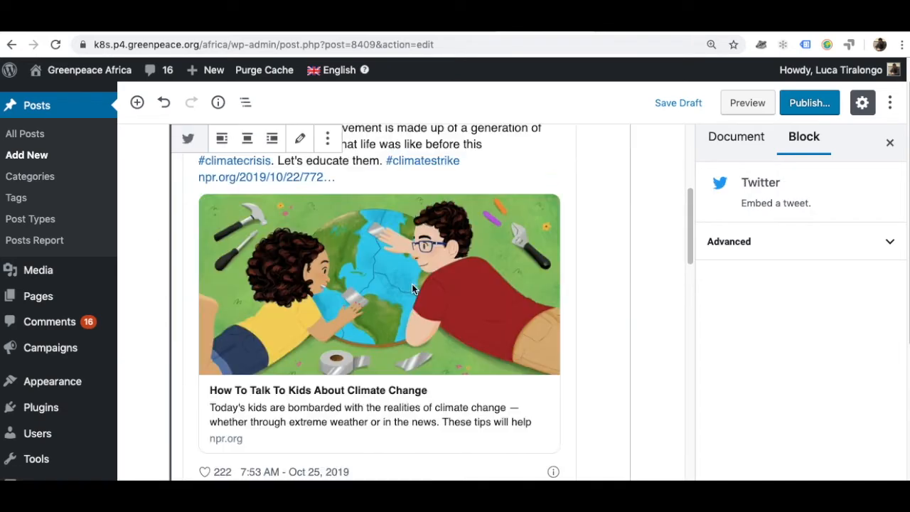
scroll(412, 283, "down", 2)
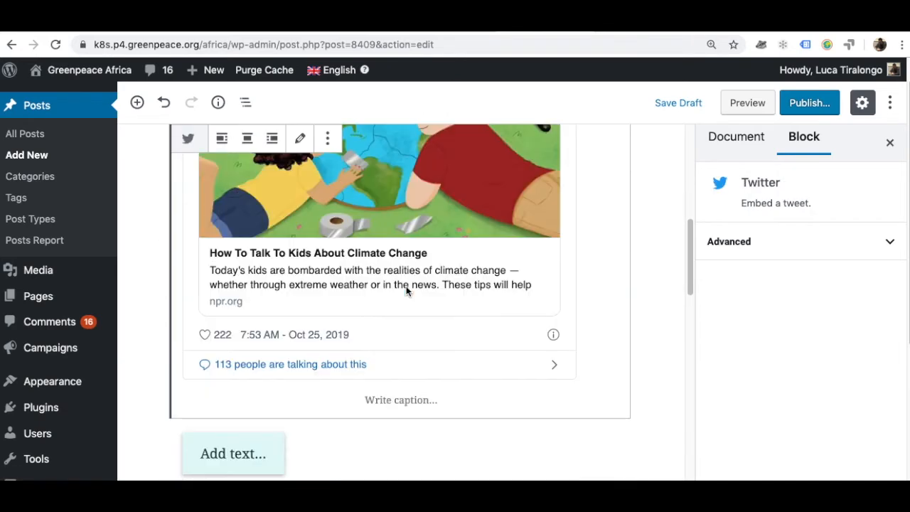
Preview the post, examine the embedded tweet, the body content and the Latest Articles section, and return to the editor
left_click(727, 111)
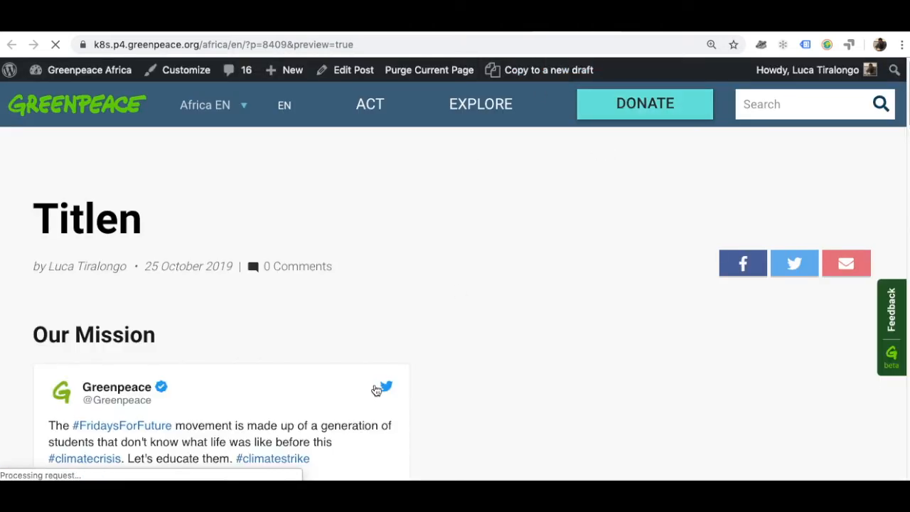
scroll(354, 230, "down", 5)
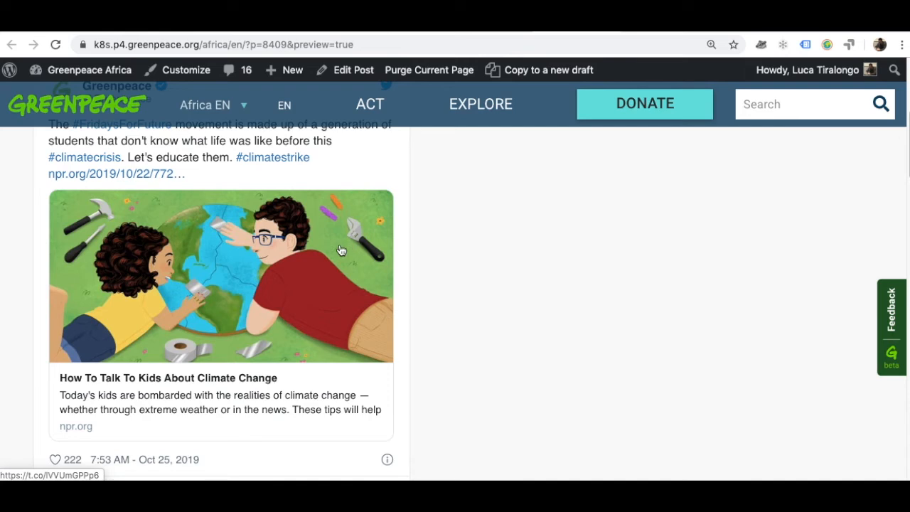
scroll(311, 270, "down", 2)
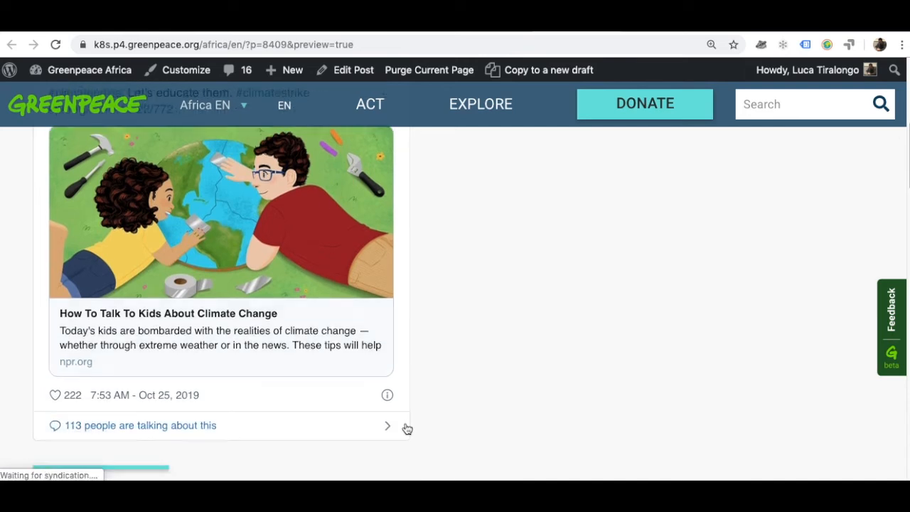
scroll(407, 429, "up", 4)
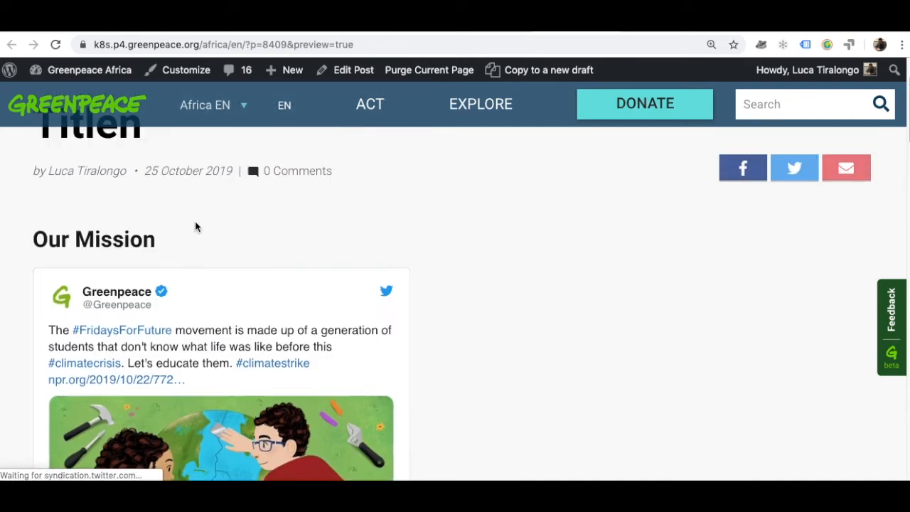
scroll(199, 228, "down", 1)
scroll(274, 334, "down", 2)
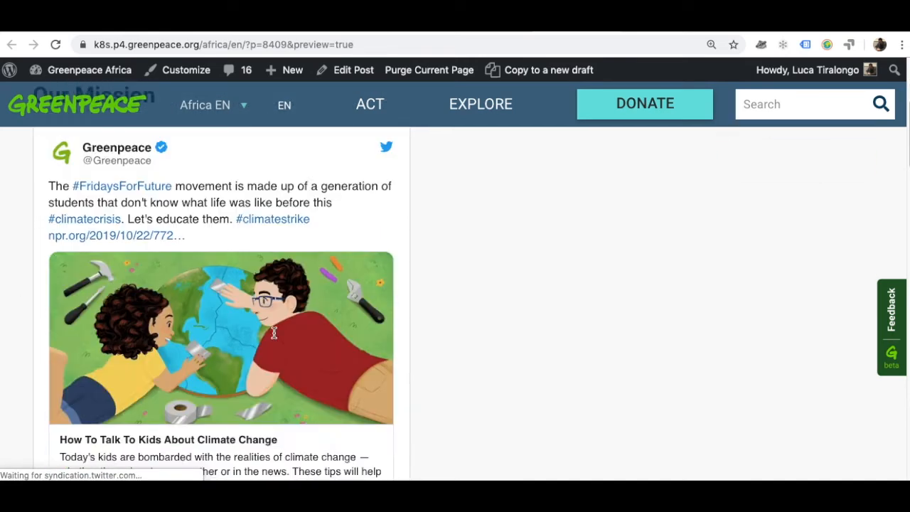
scroll(273, 333, "down", 10)
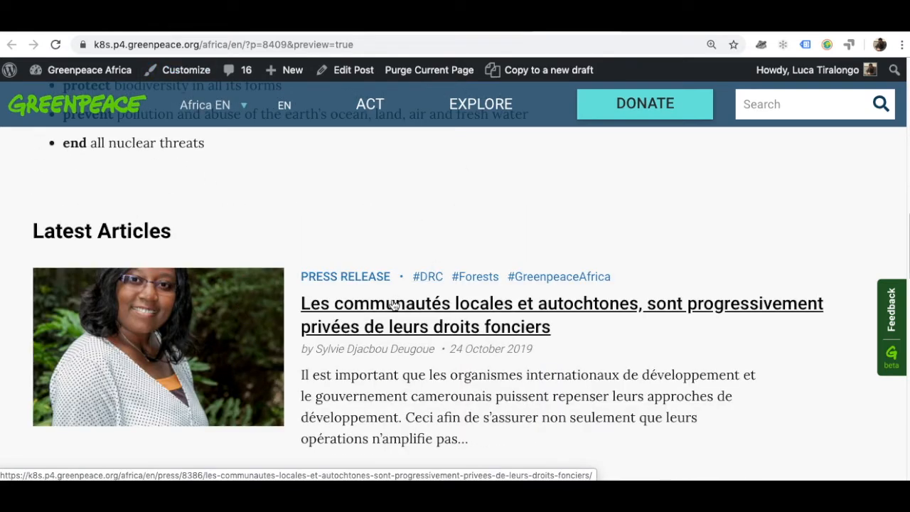
scroll(272, 333, "down", 1)
scroll(272, 334, "down", 5)
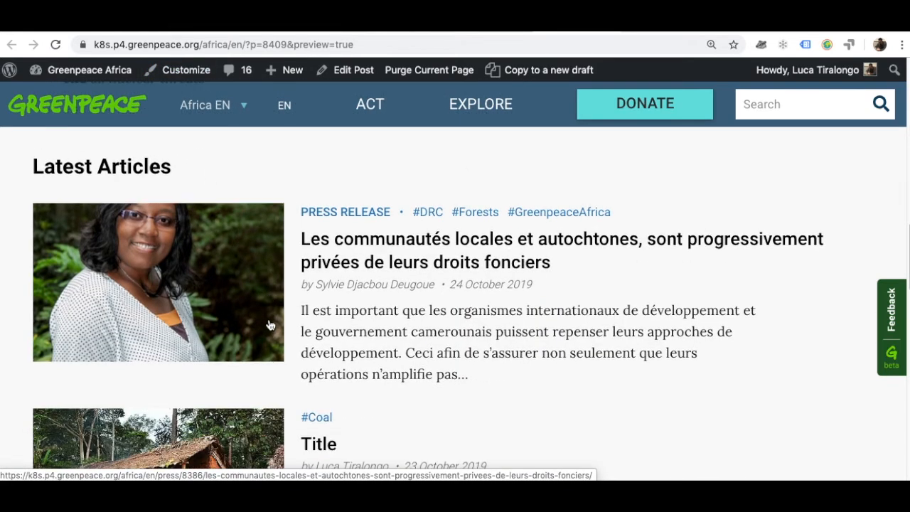
scroll(349, 349, "up", 5)
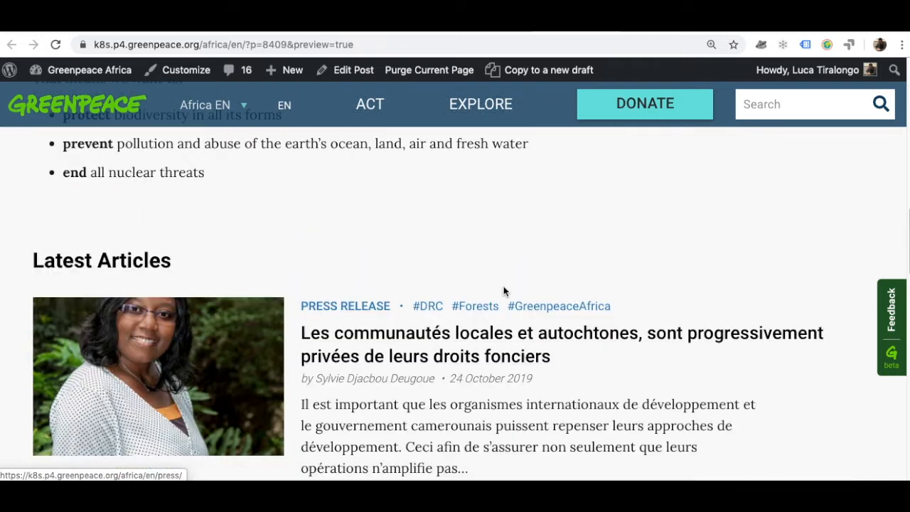
scroll(504, 285, "up", 10)
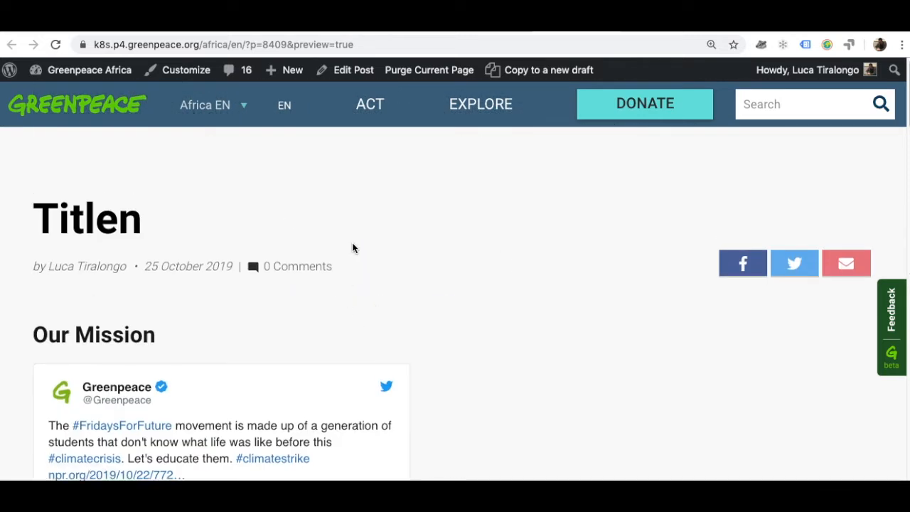
left_click(495, 32)
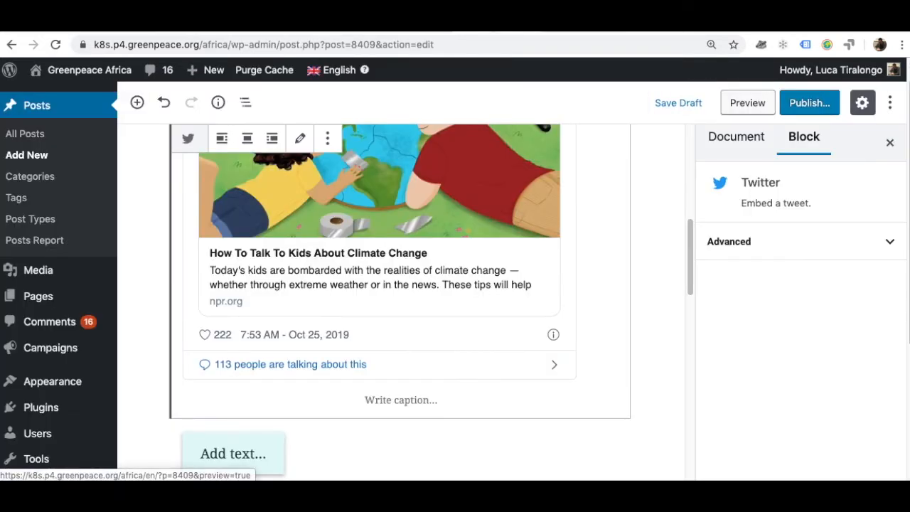
Review where the "Titlen" post's permalink and URL slug can be edited, above the title and in the document settings, without changing them
scroll(446, 313, "up", 3)
scroll(450, 299, "up", 3)
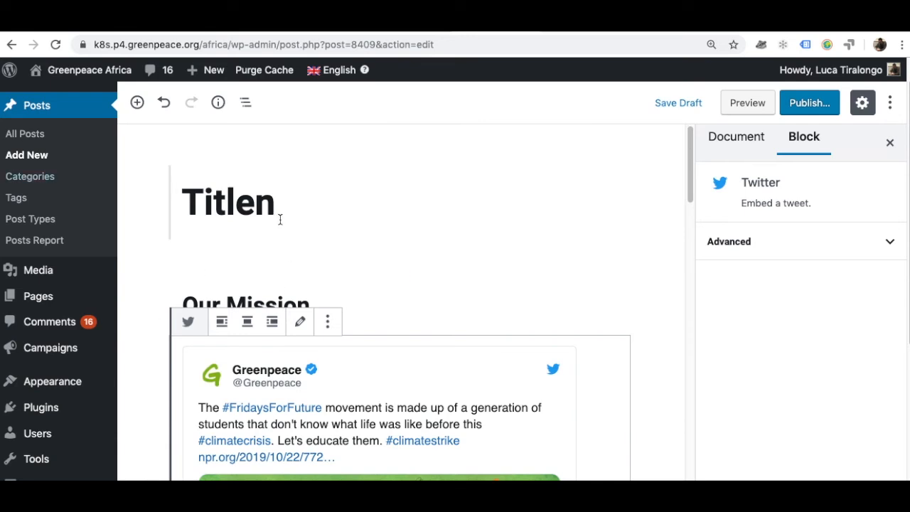
left_click(404, 219)
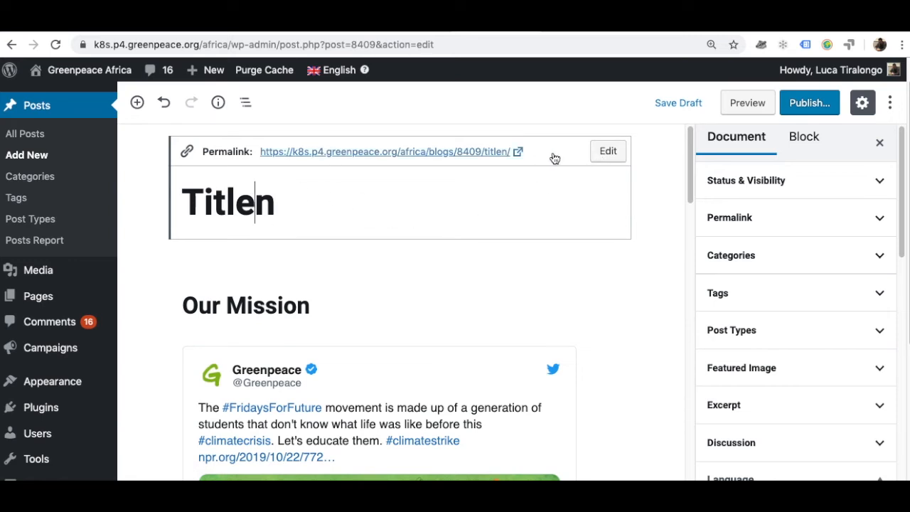
left_click(608, 151)
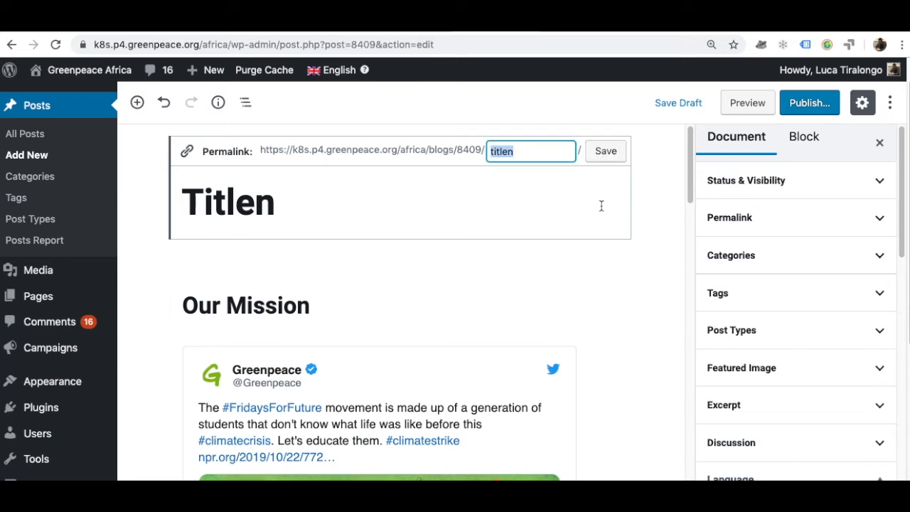
left_click(759, 220)
left_click(735, 273)
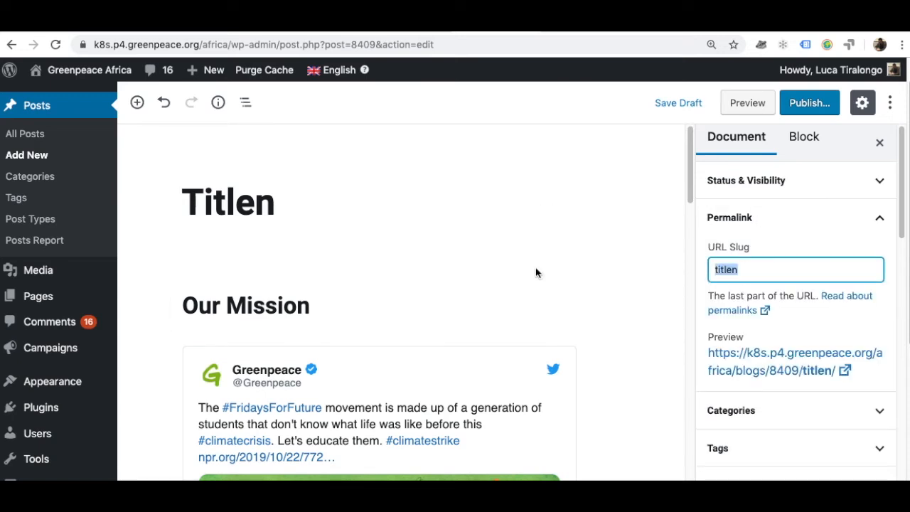
left_click(464, 193)
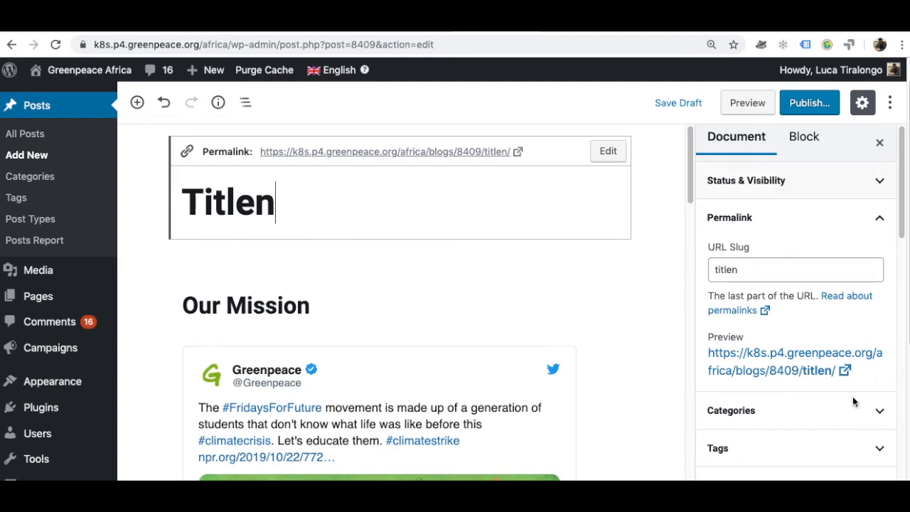
left_click(859, 217)
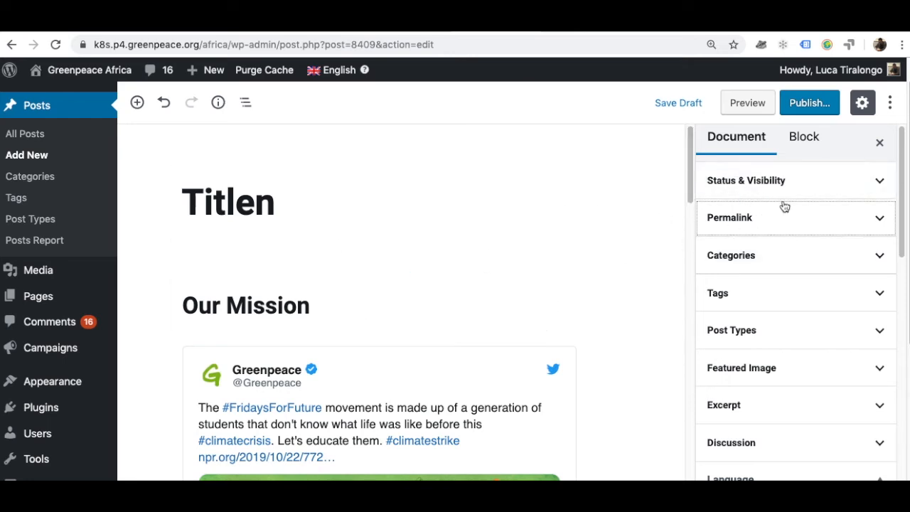
Set the "Our Mission" heading to level H5 and center its text
left_click(297, 377)
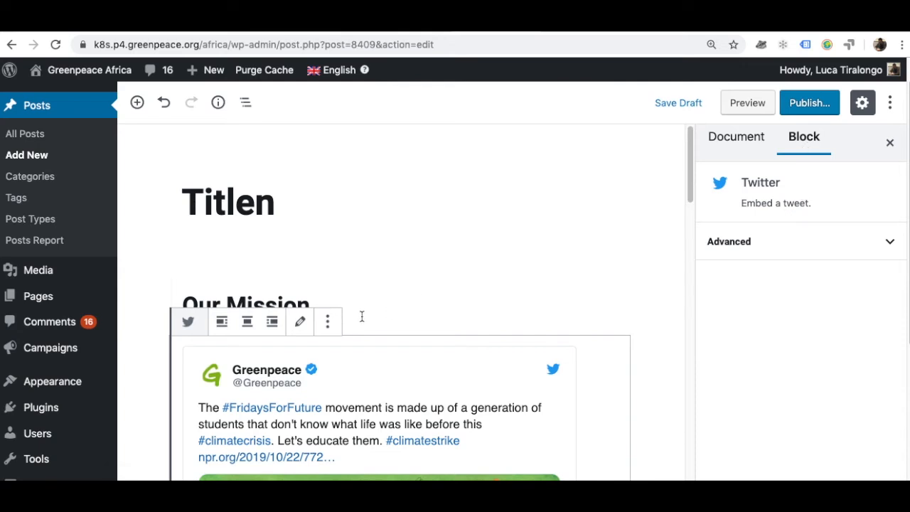
left_click(305, 303)
triple_click(305, 301)
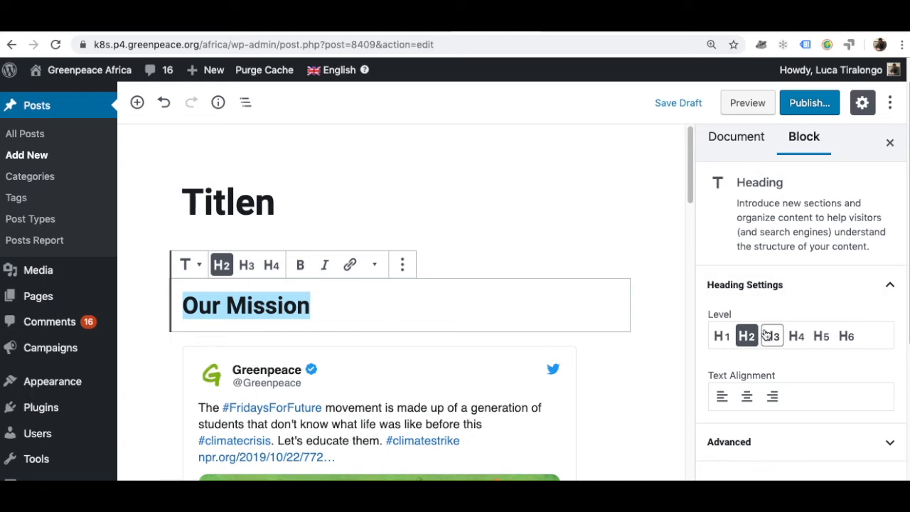
left_click(796, 336)
left_click(821, 335)
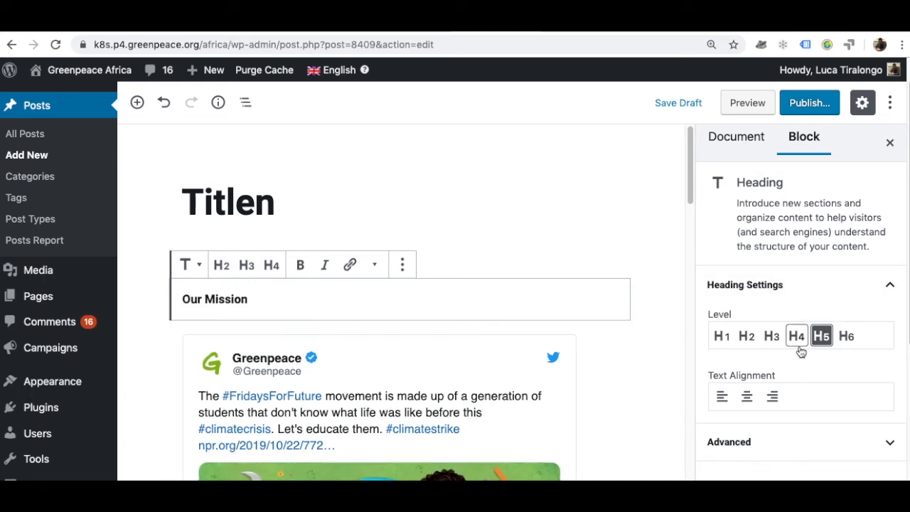
left_click(722, 396)
left_click(744, 398)
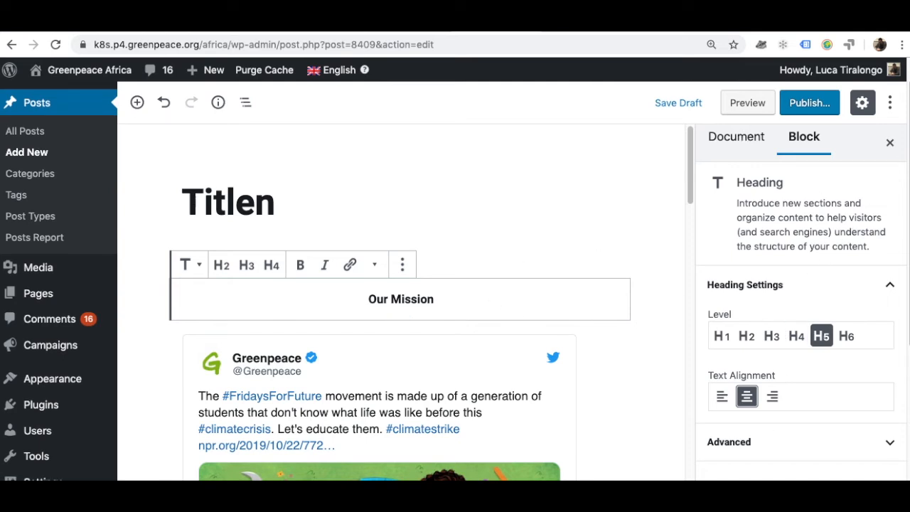
Inspect the heading's Advanced options and the post's Status & Visibility settings without changing them
left_click(852, 462)
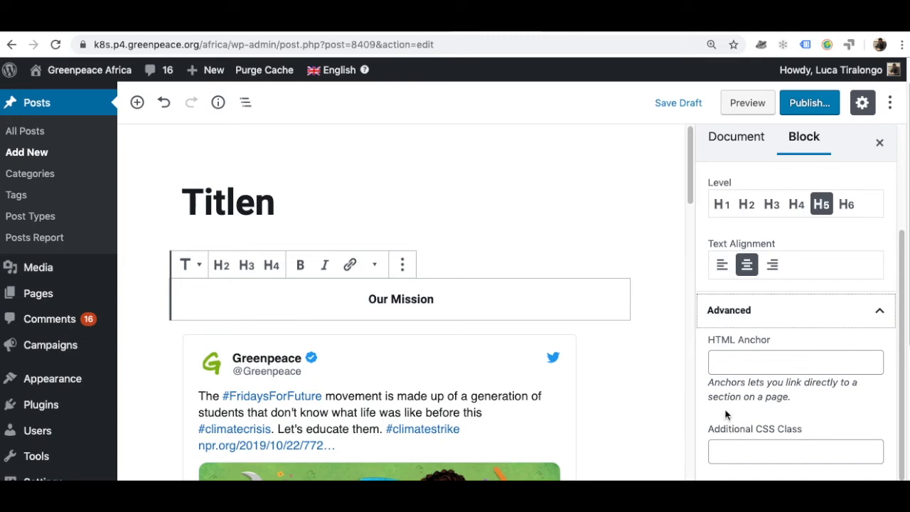
left_click(854, 313)
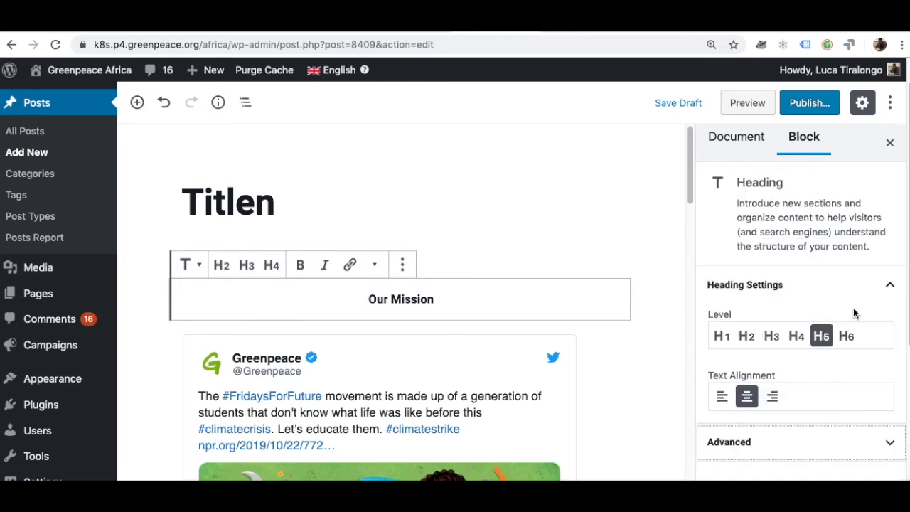
left_click(744, 139)
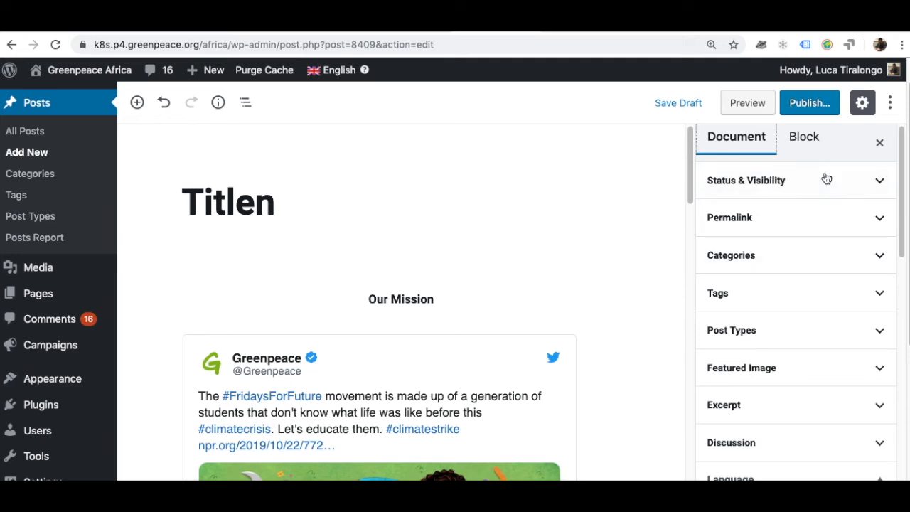
left_click(848, 186)
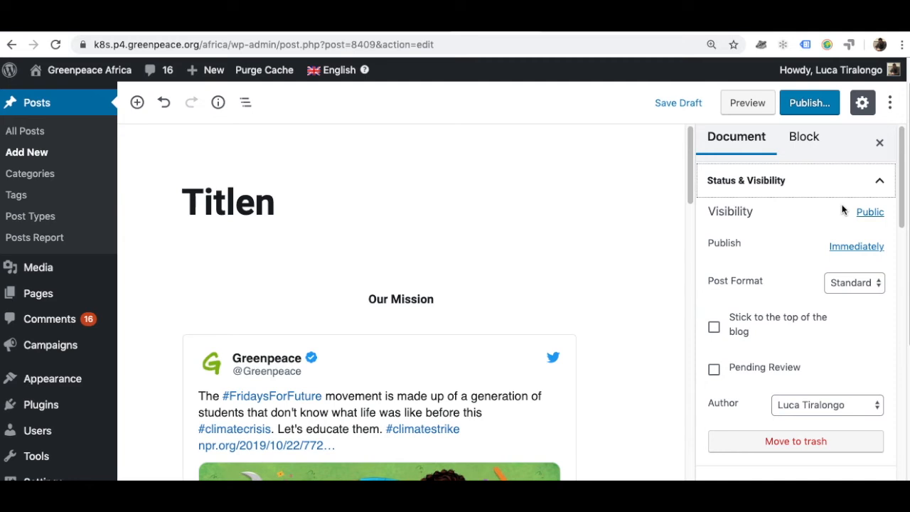
left_click(870, 213)
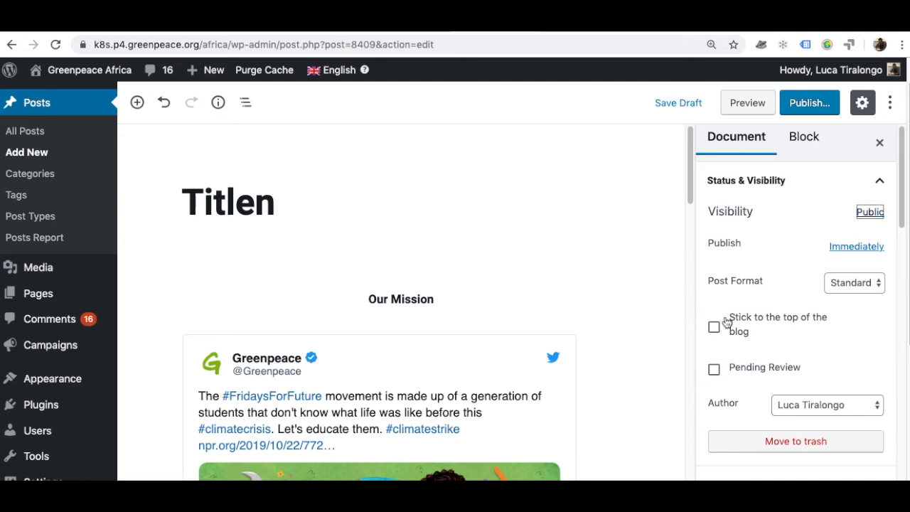
Examine the Post Format choices in the Status & Visibility settings without changing the format
left_click(723, 226)
left_click(840, 283)
left_click(764, 282)
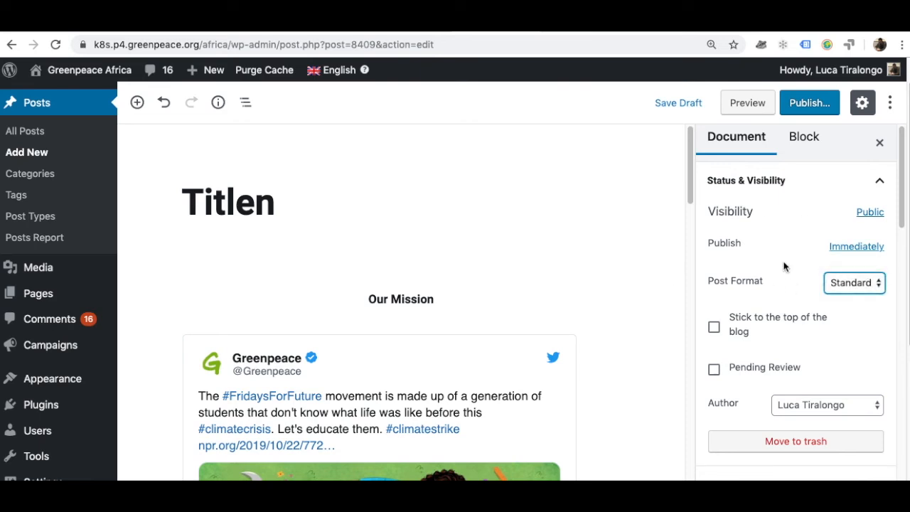
scroll(814, 287, "down", 1)
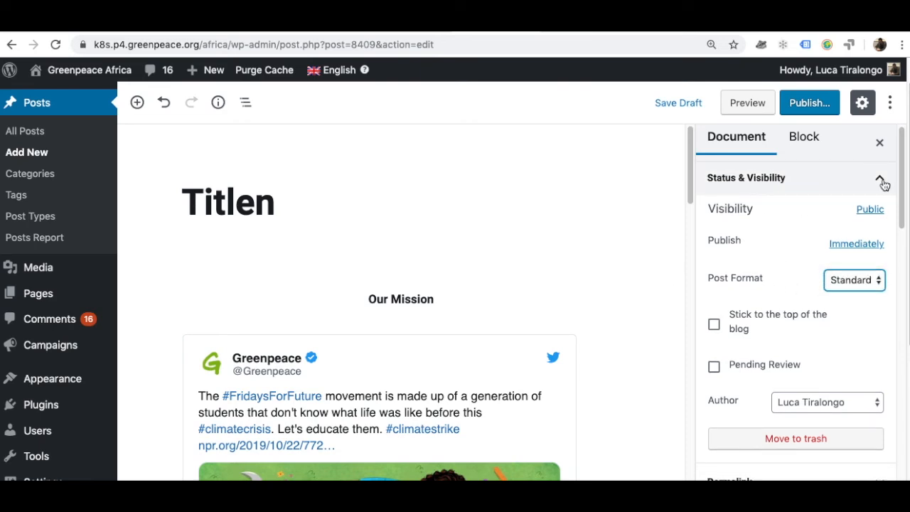
Examine the Author choices in the document settings and the Author Override field below the post content without changing them
left_click(835, 402)
left_click(834, 401)
scroll(576, 344, "down", 5)
scroll(583, 341, "down", 10)
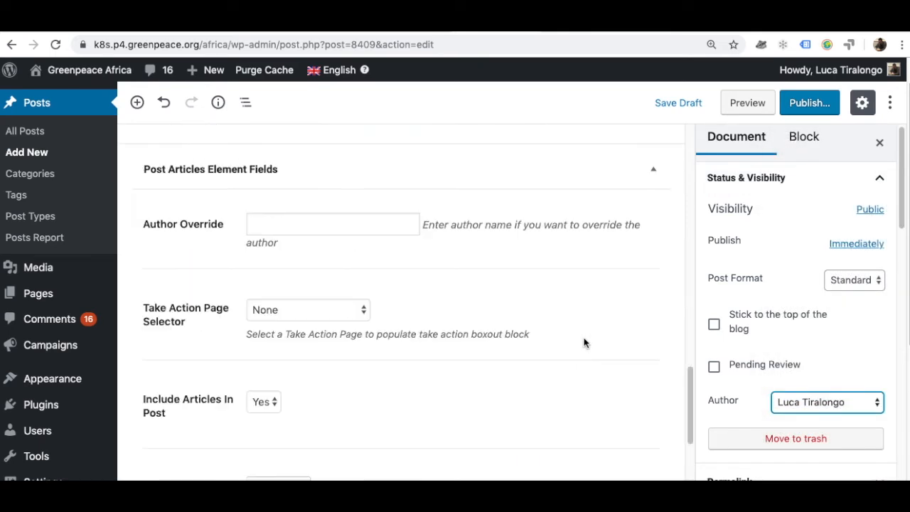
scroll(585, 341, "up", 3)
left_click(299, 298)
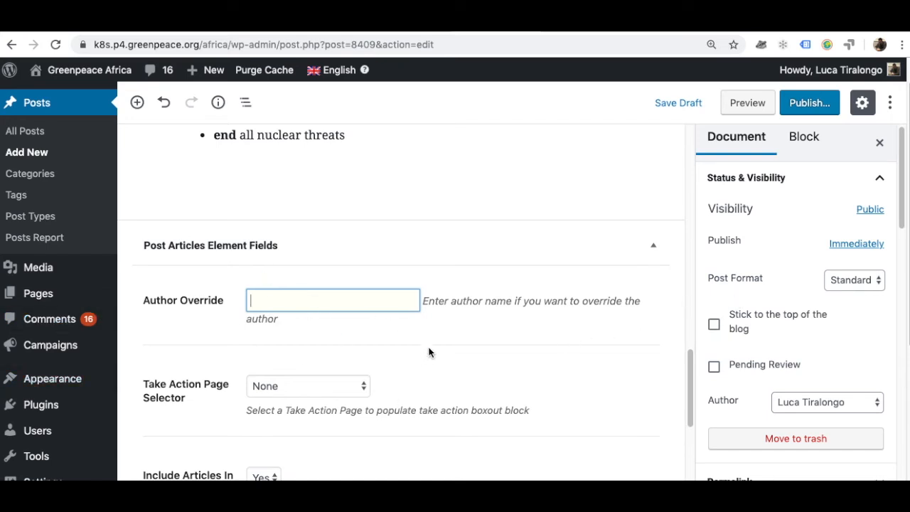
Collapse the Status & Visibility settings and review the available post categories without changing the selection
left_click(871, 186)
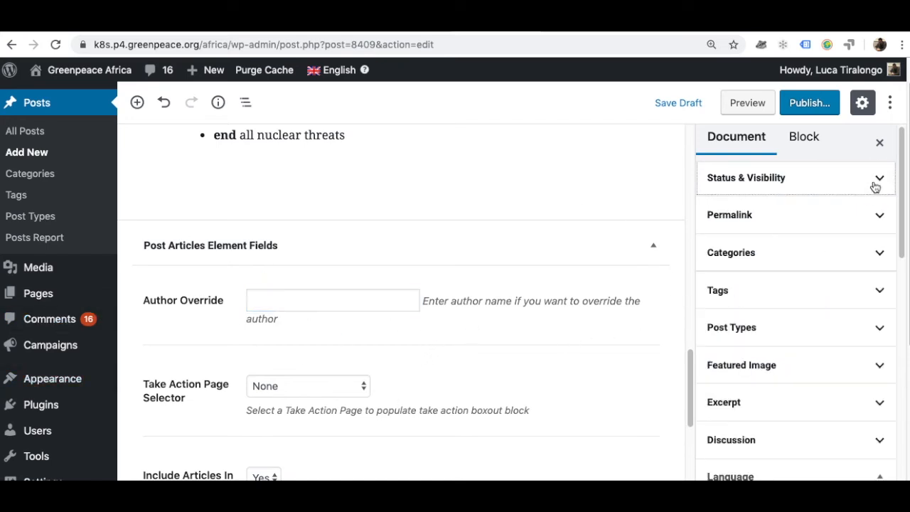
left_click(794, 257)
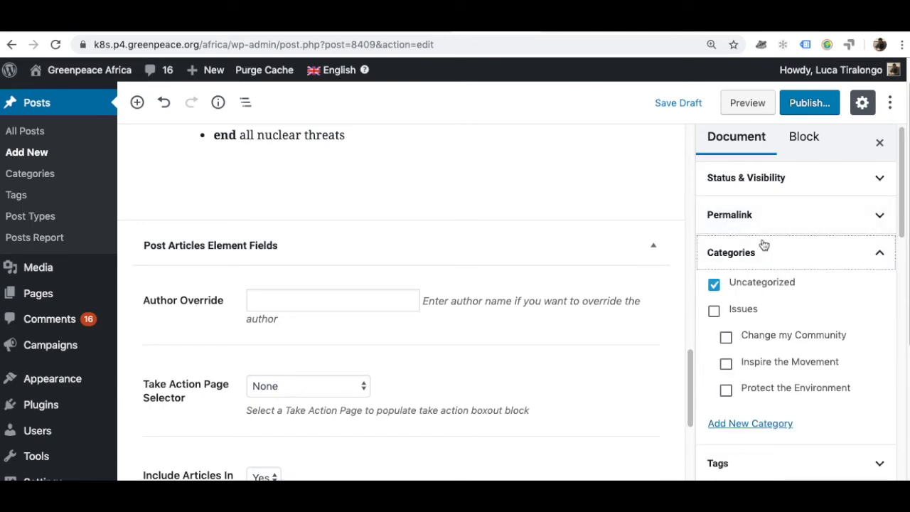
left_click(875, 255)
Add the existing tag "Forests" to the post, picking it from the suggestions for "fo"
left_click(873, 287)
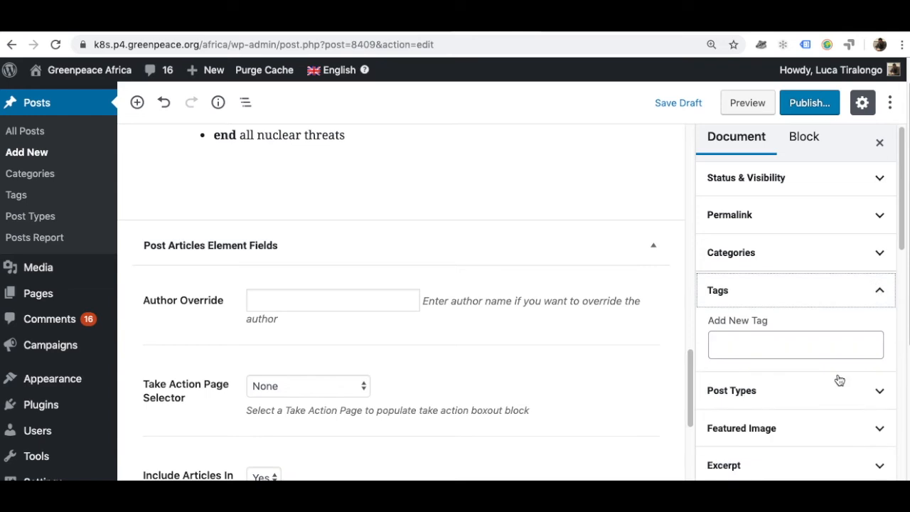
left_click(771, 346)
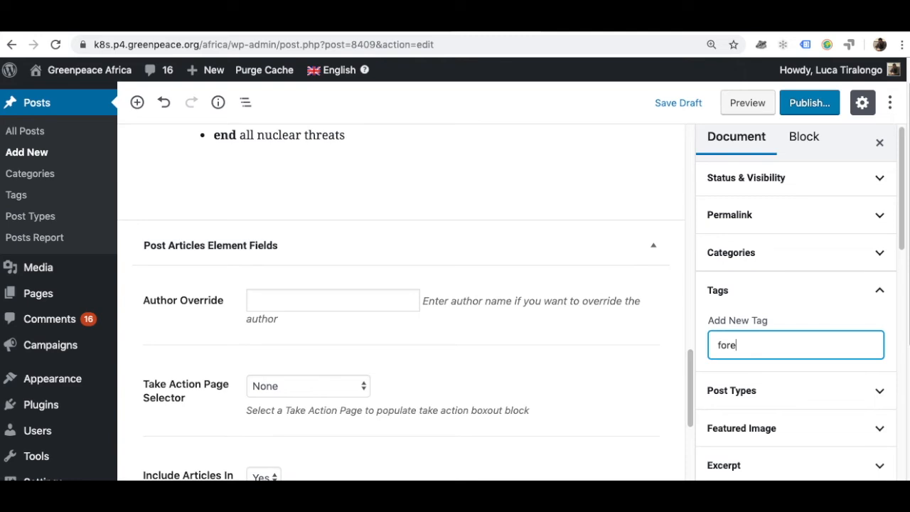
type("fore")
key("BackSpace")
key("BackSpace")
key("Down")
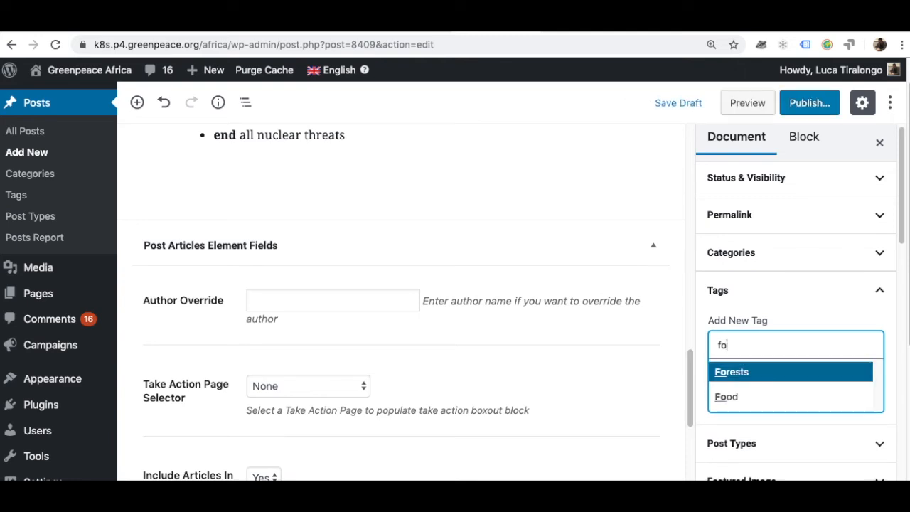
key("Return")
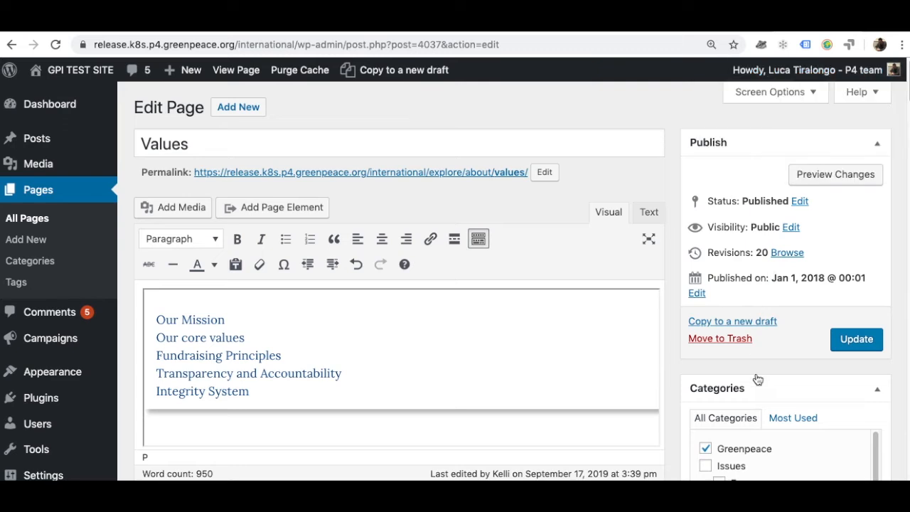
Examine the Tags box and its most used tags on the "Values" page in the classic editor for comparison
scroll(757, 383, "down", 5)
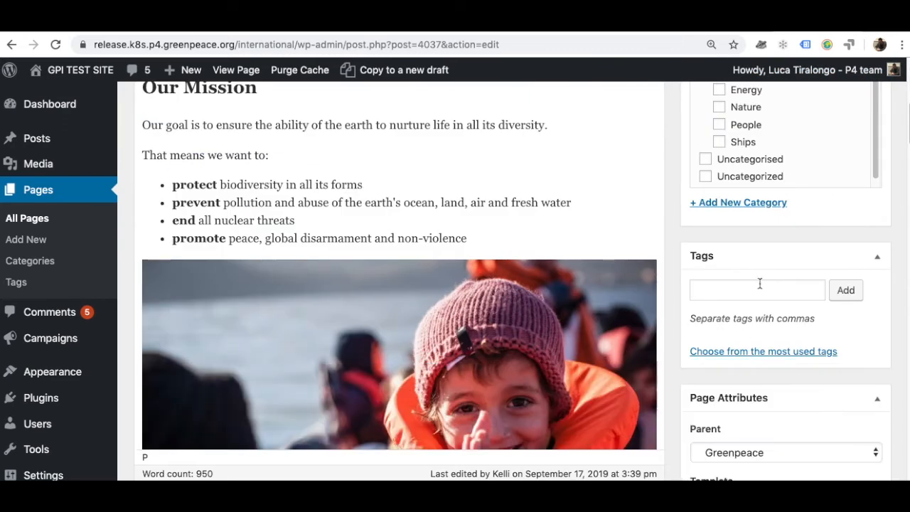
left_click(743, 352)
scroll(746, 320, "down", 3)
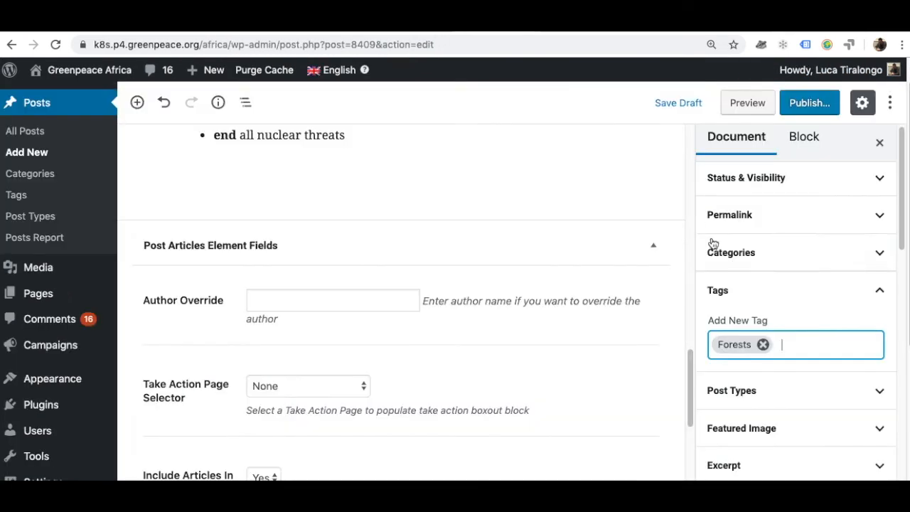
Review the post's Post Types and Featured Image settings, leaving both empty, and collapse the sections
scroll(704, 319, "down", 1)
left_click(870, 247)
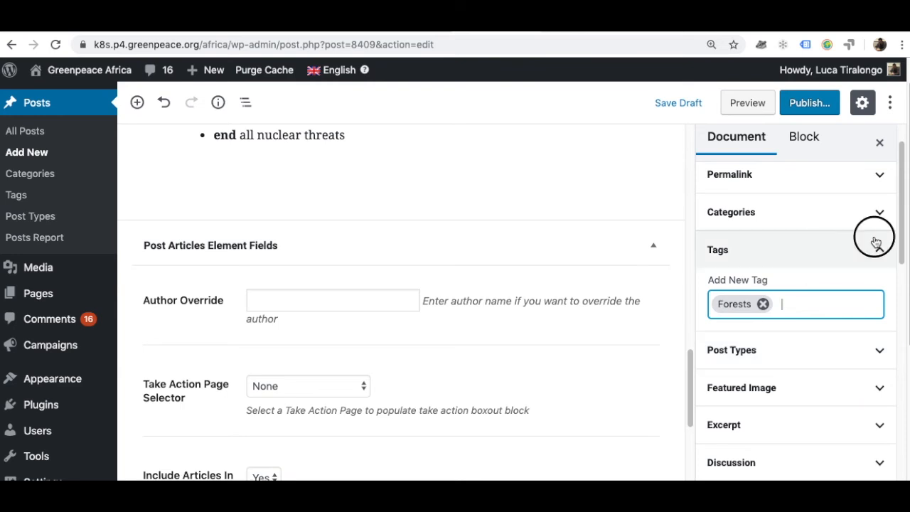
left_click(875, 289)
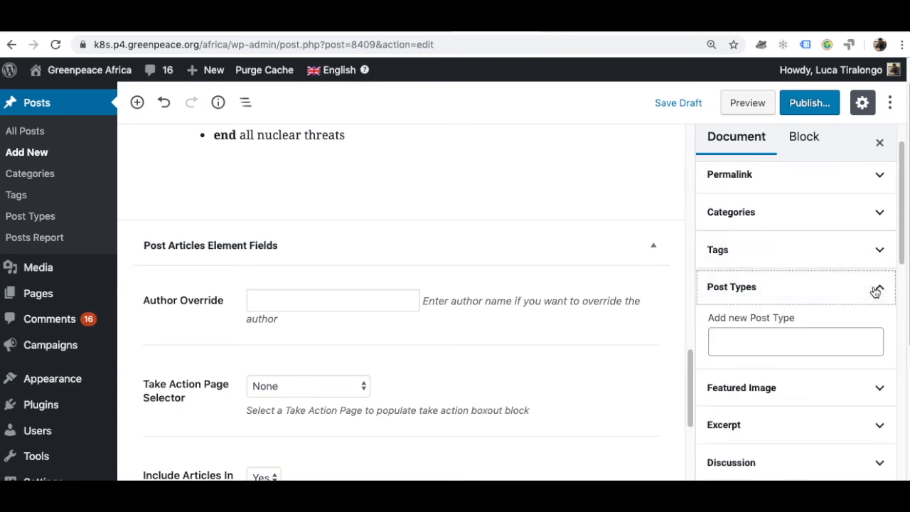
left_click(875, 288)
left_click(877, 313)
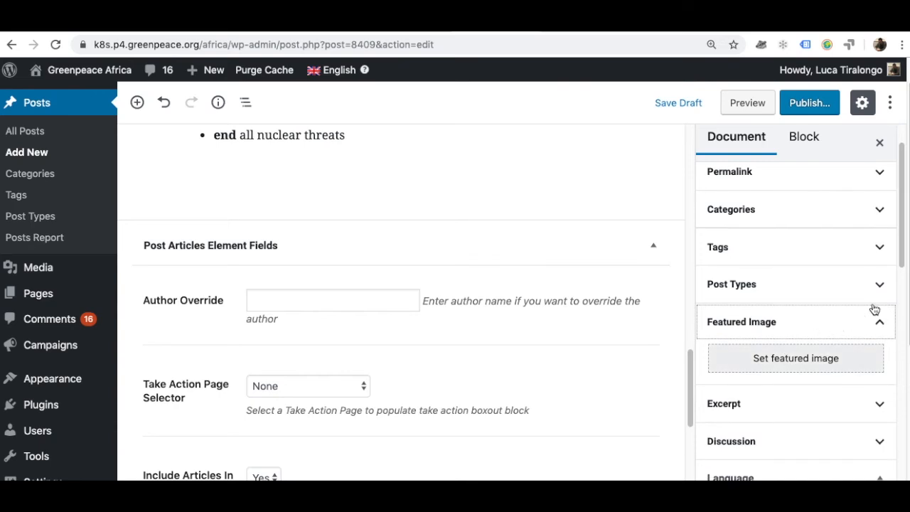
left_click(876, 320)
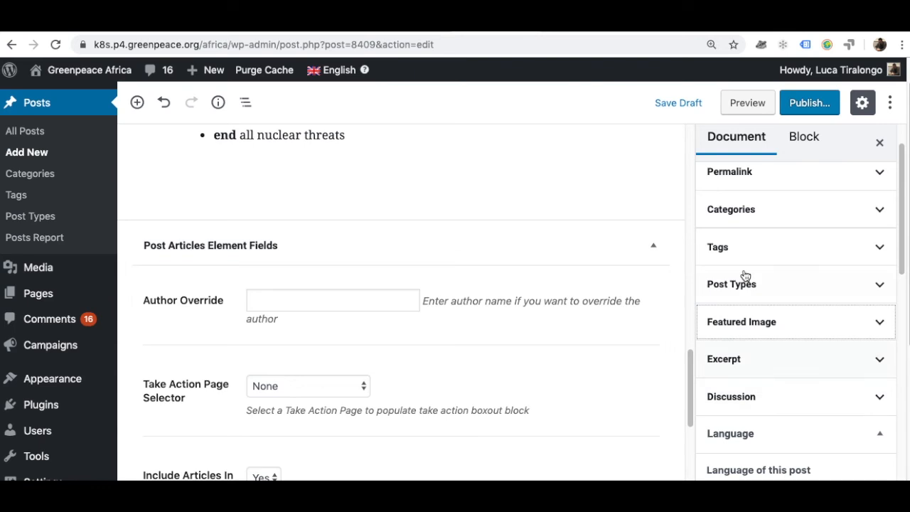
Inspect the campaign information and the Take Action Page choices without selecting any, and return to the post title
scroll(789, 320, "down", 3)
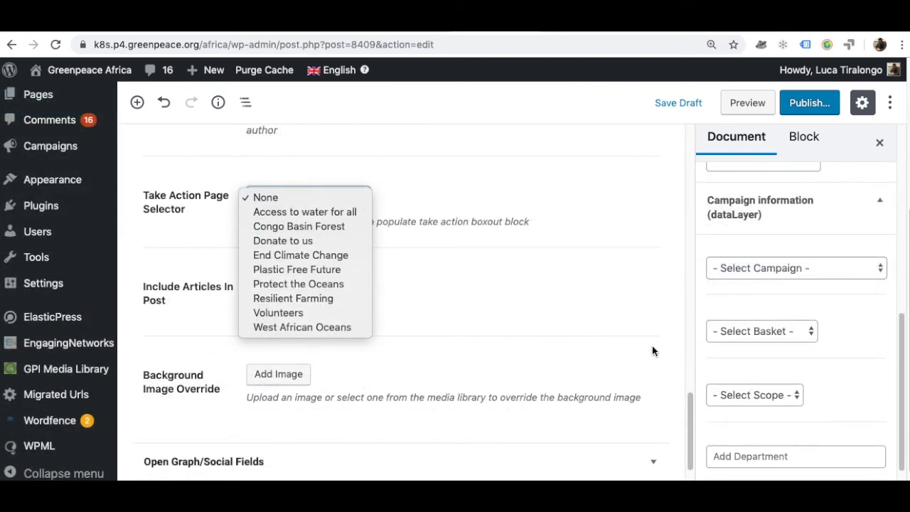
left_click(652, 289)
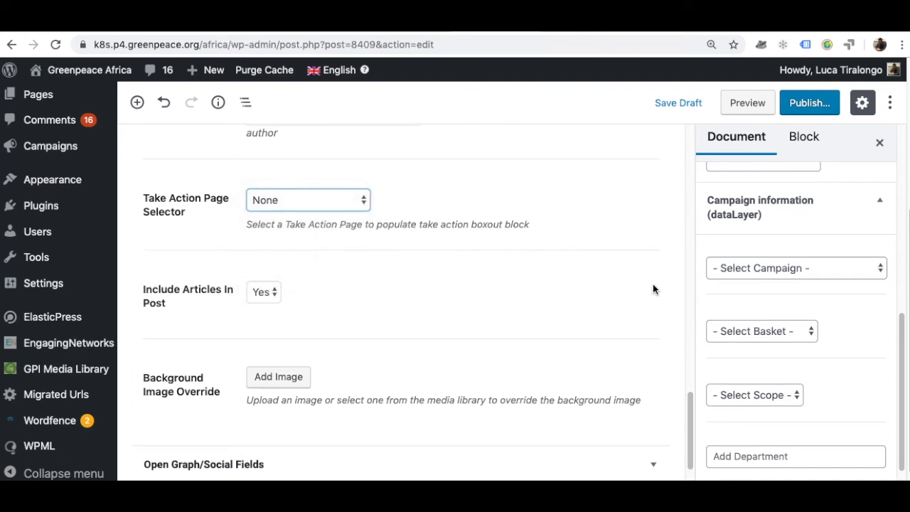
scroll(679, 265, "up", 10)
scroll(598, 236, "up", 5)
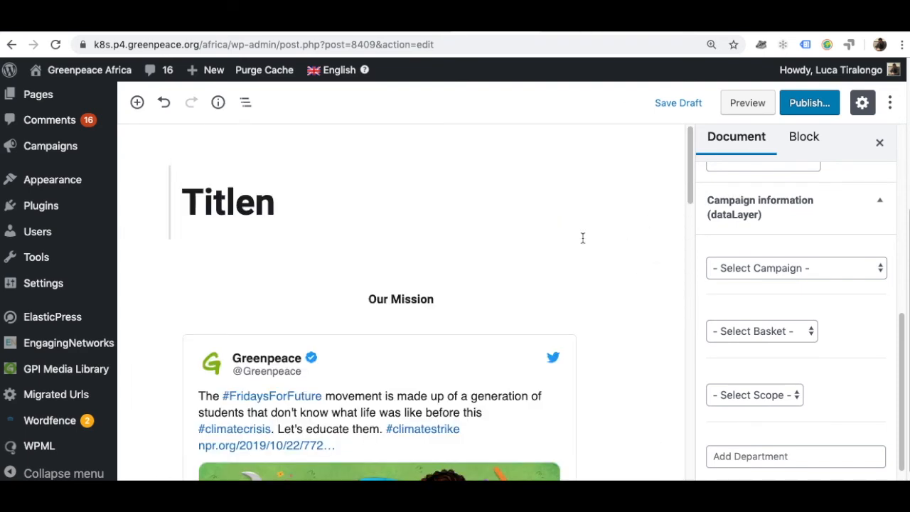
Examine the post's Block Navigation list and its content structure with the document outline
left_click(247, 106)
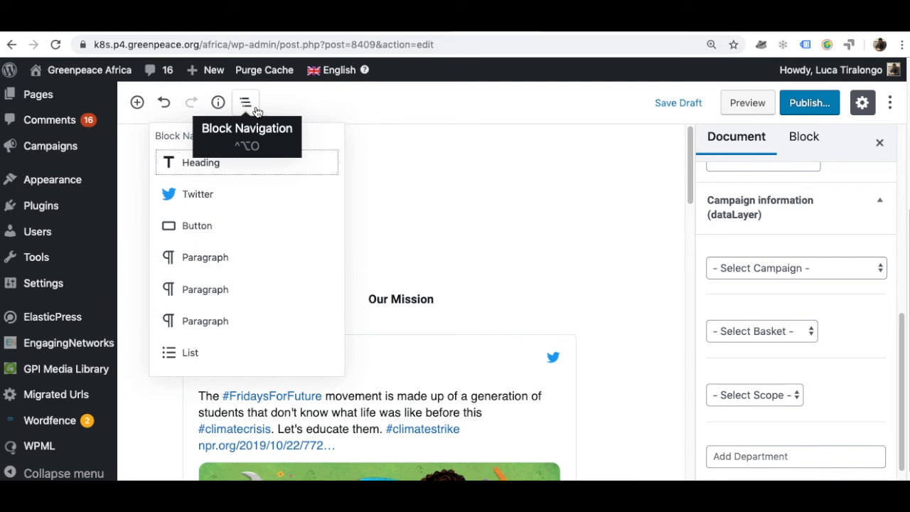
left_click(219, 104)
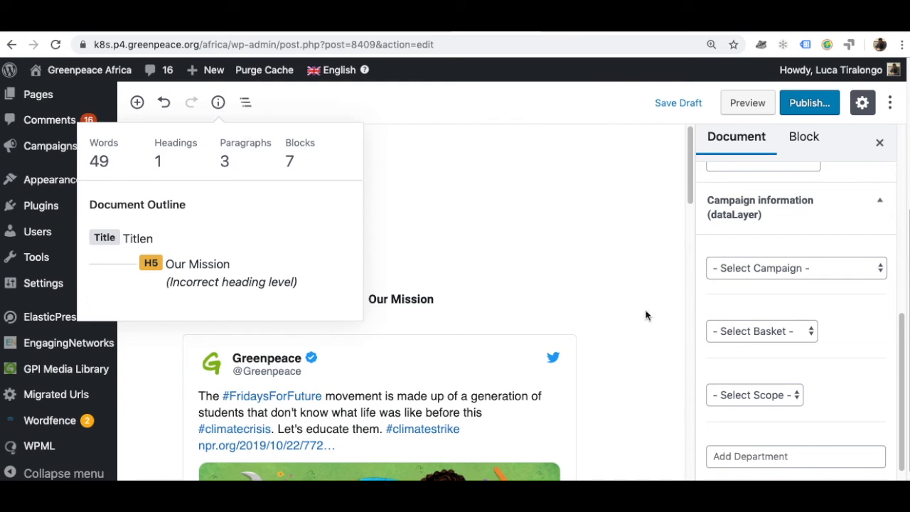
left_click(437, 310)
left_click(319, 244)
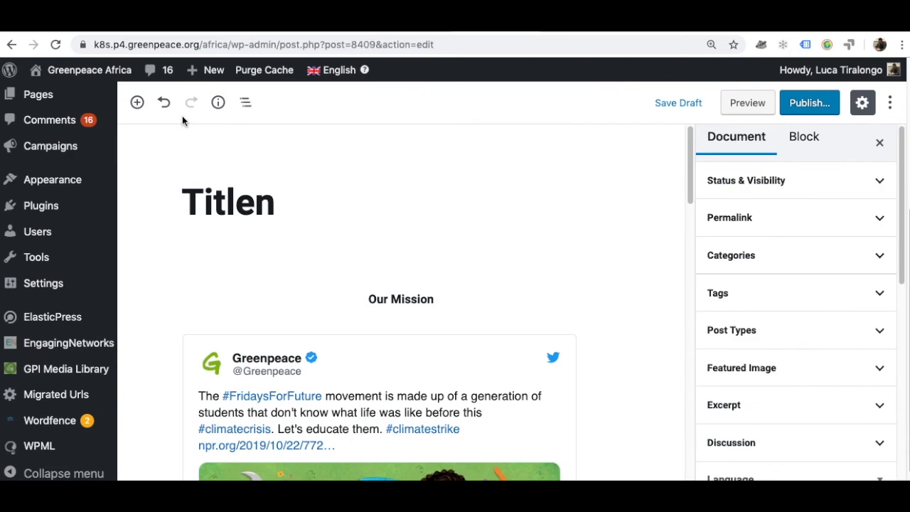
Undo the last edit, and hide and reopen the settings sidebar with the tweet block selected
left_click(164, 105)
left_click(405, 364)
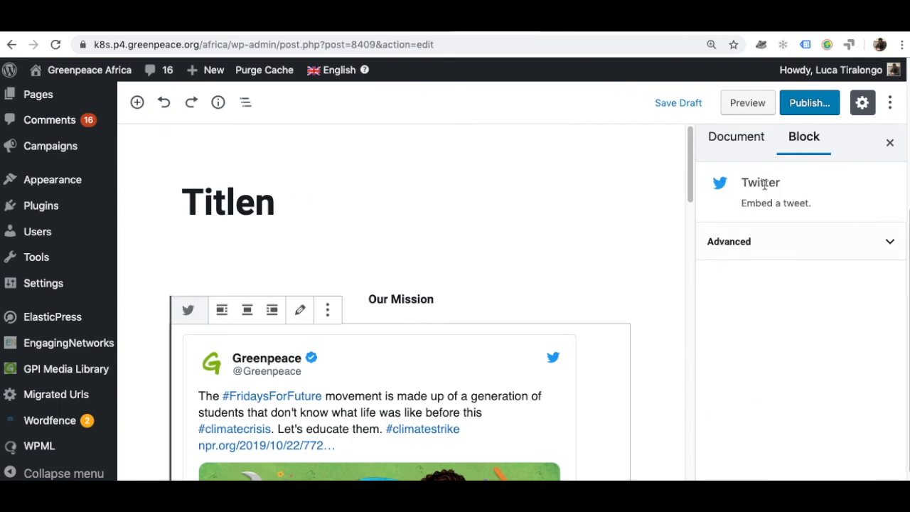
left_click(862, 103)
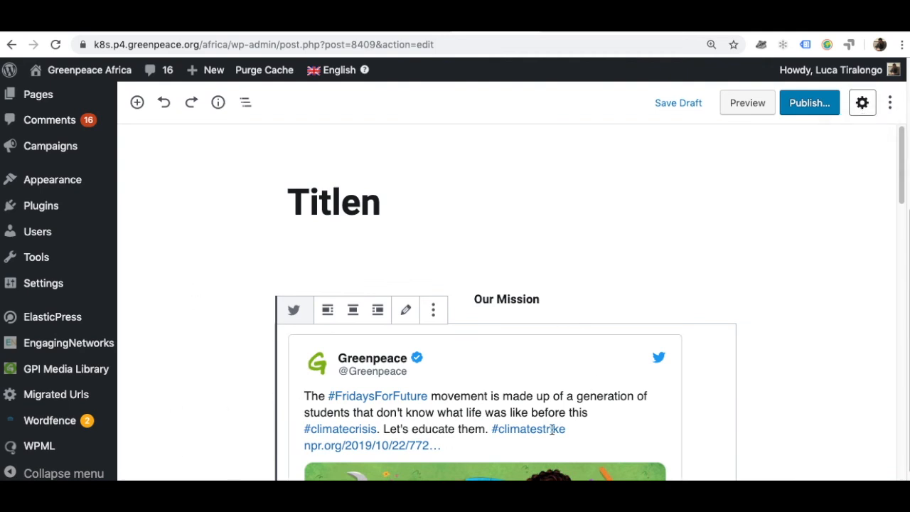
left_click(863, 102)
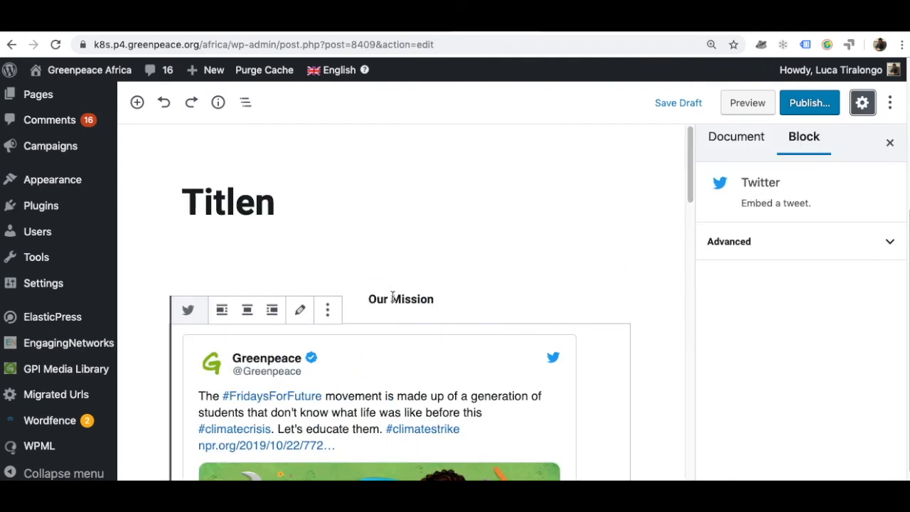
Try the Top Toolbar view option with the tweet block selected and turn it off again
scroll(397, 361, "down", 3)
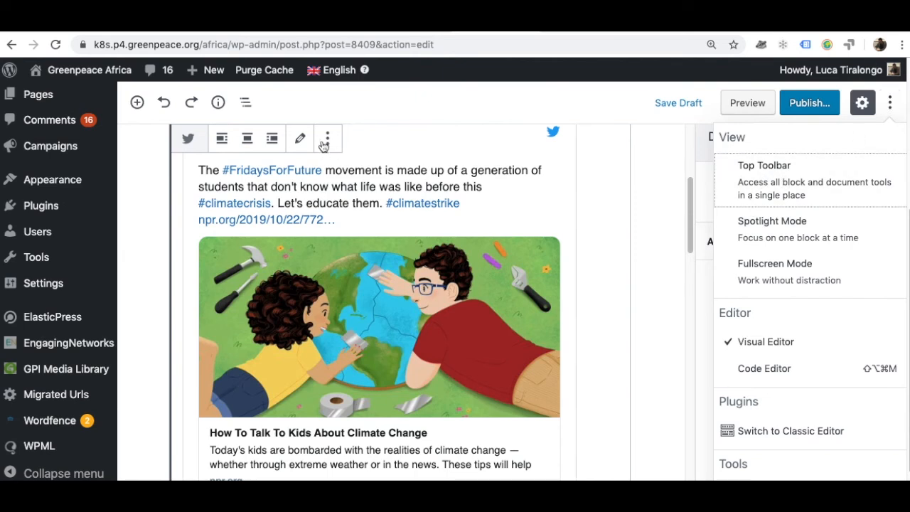
left_click(799, 192)
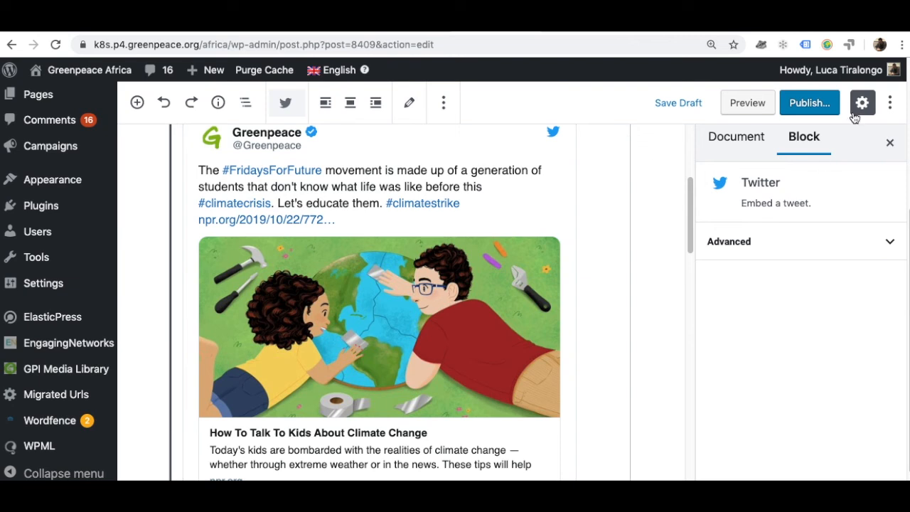
left_click(890, 102)
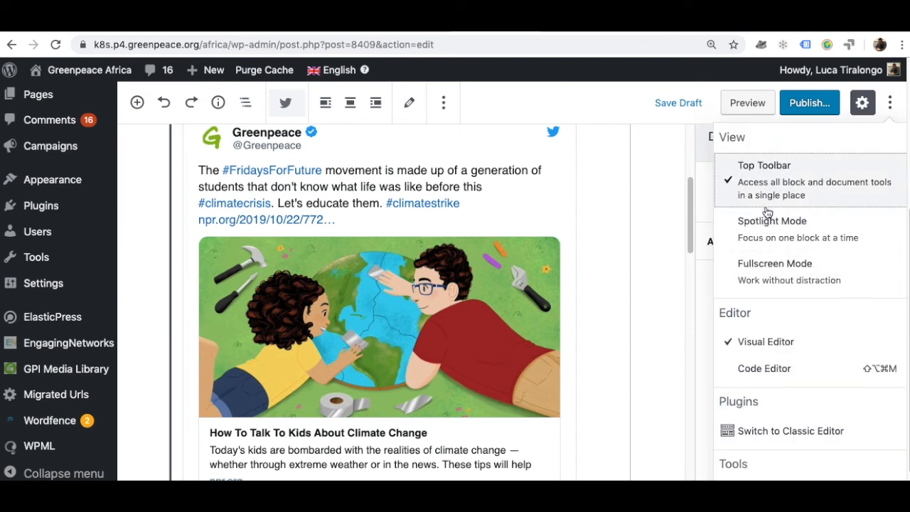
left_click(766, 206)
Enable Spotlight Mode and check how the blocks around the selected tweet are displayed
left_click(889, 102)
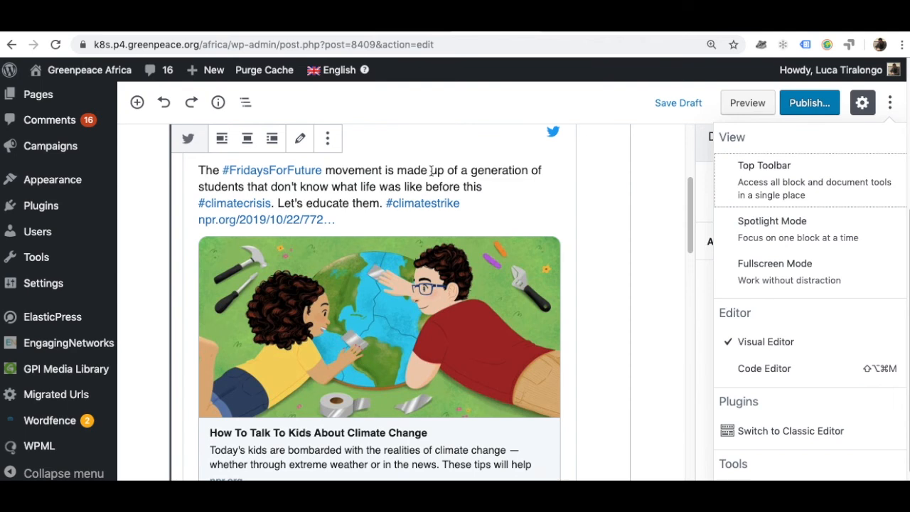
left_click(782, 228)
scroll(365, 274, "down", 4)
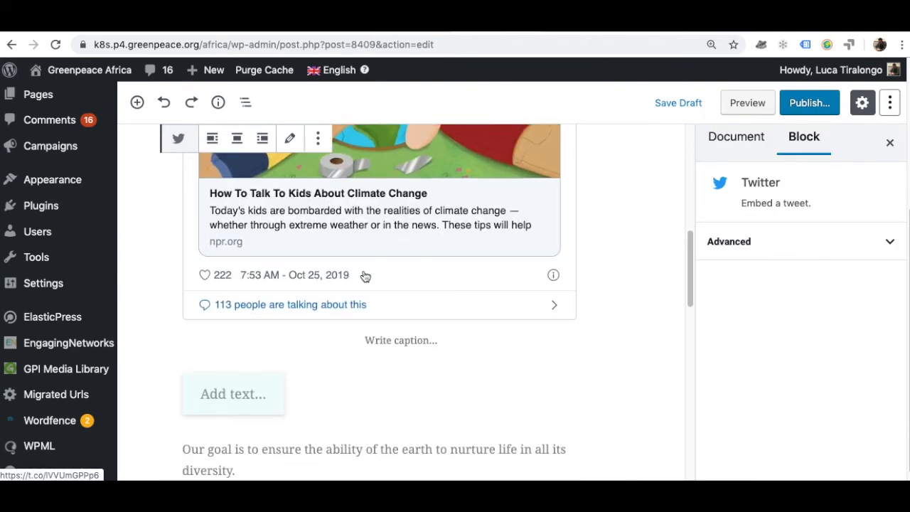
scroll(365, 274, "up", 1)
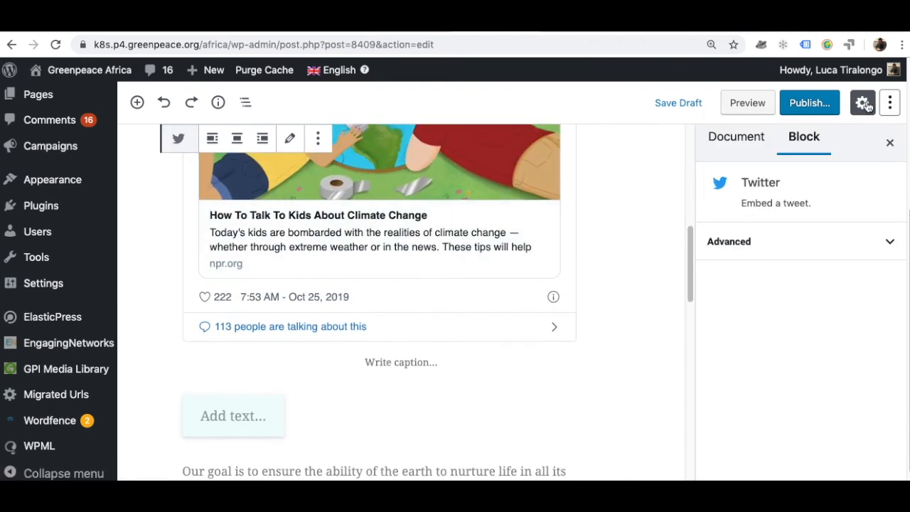
Try Fullscreen Mode while viewing the post content and switch back to the normal editor layout
left_click(890, 103)
left_click(793, 278)
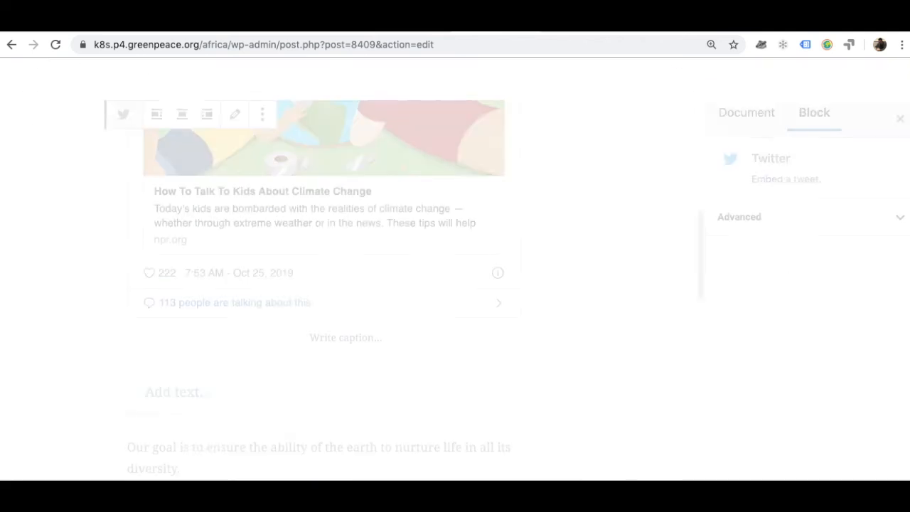
scroll(182, 302, "up", 7)
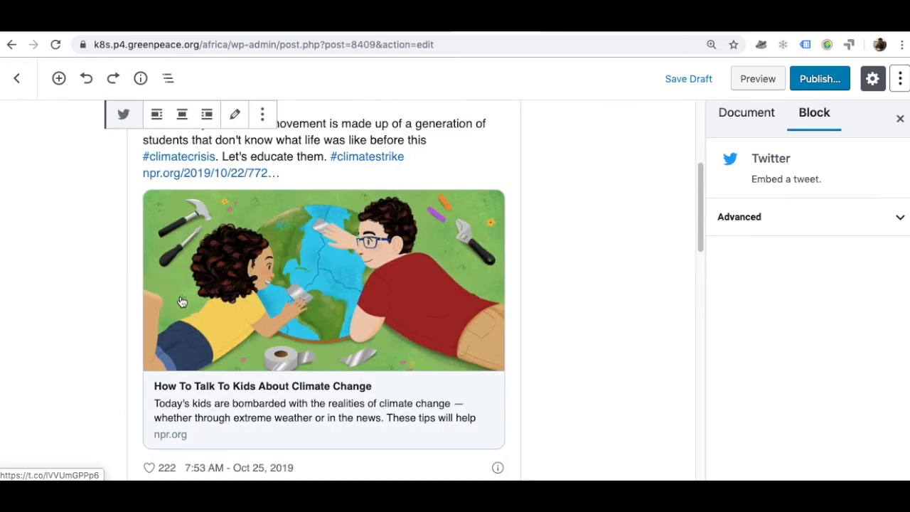
left_click(900, 78)
left_click(799, 267)
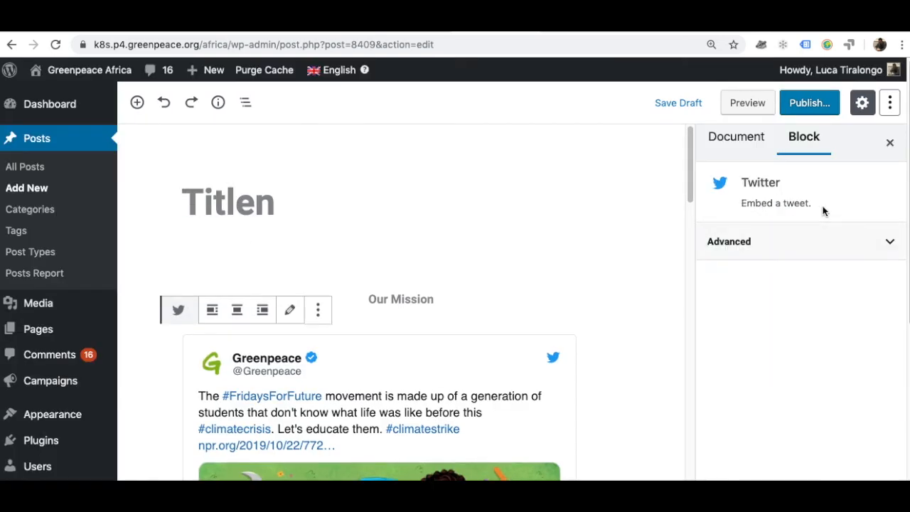
Turn off Spotlight Mode and switch the post to the Code Editor
left_click(891, 112)
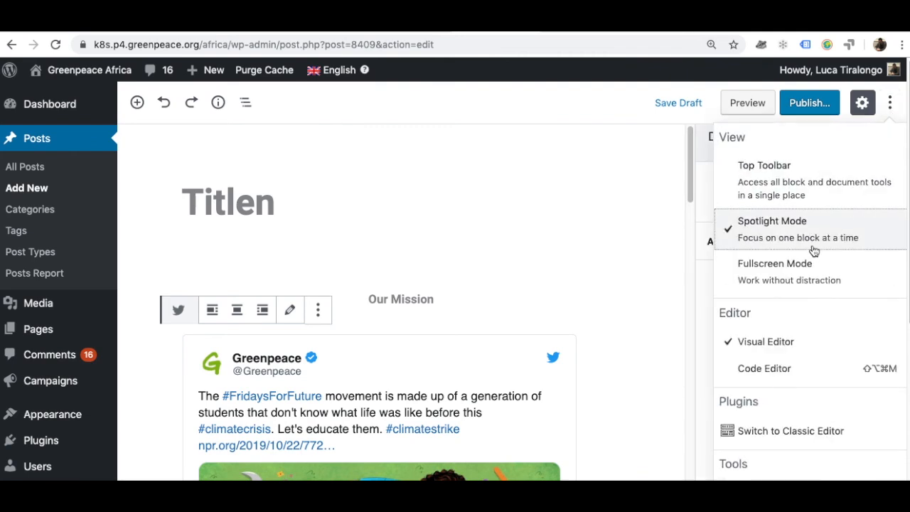
left_click(874, 250)
left_click(898, 106)
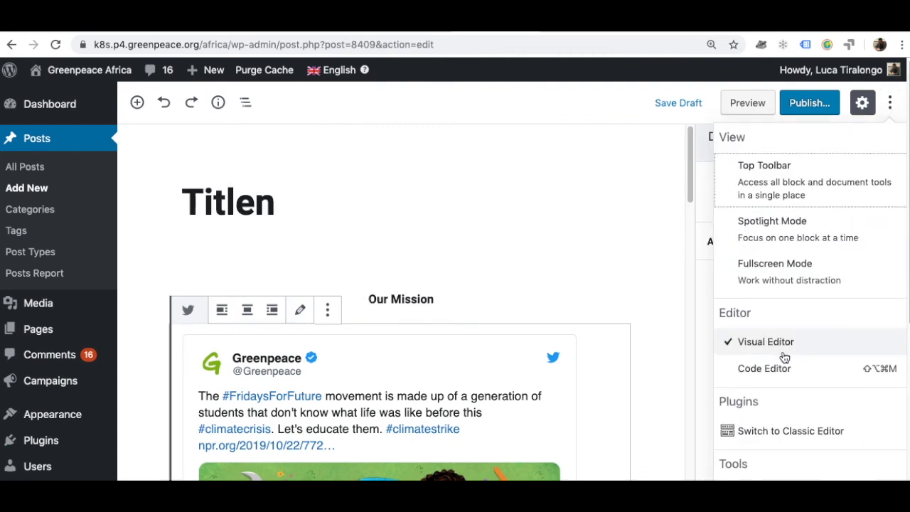
key("Return")
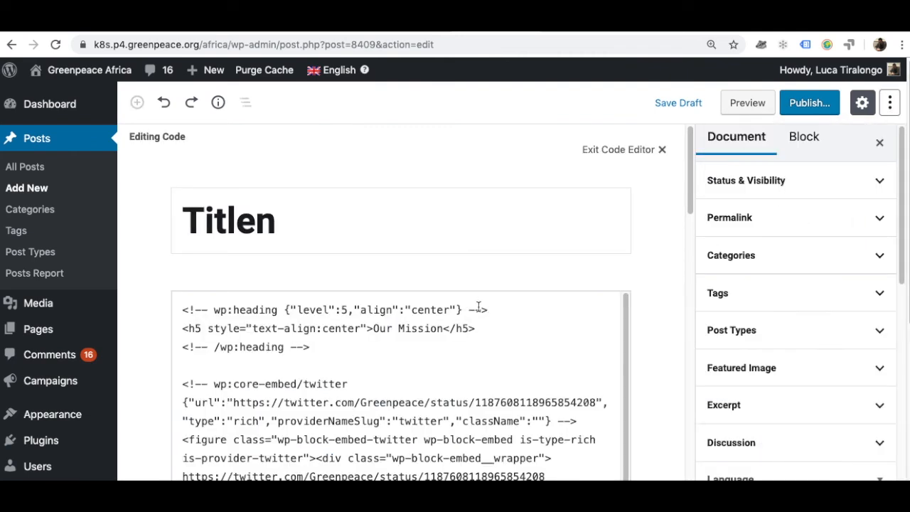
Review the post's block markup through to the list at its end and return to the Visual Editor
scroll(477, 319, "down", 10)
scroll(477, 319, "down", 1)
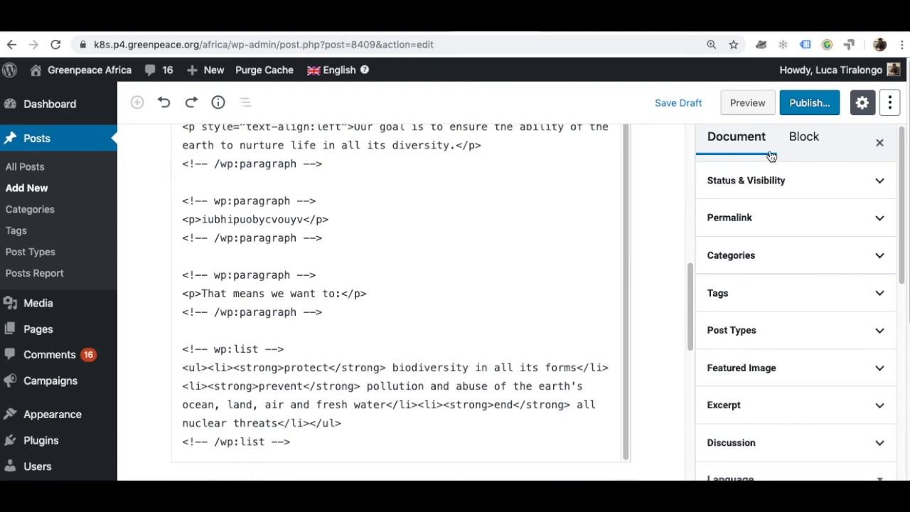
left_click(890, 103)
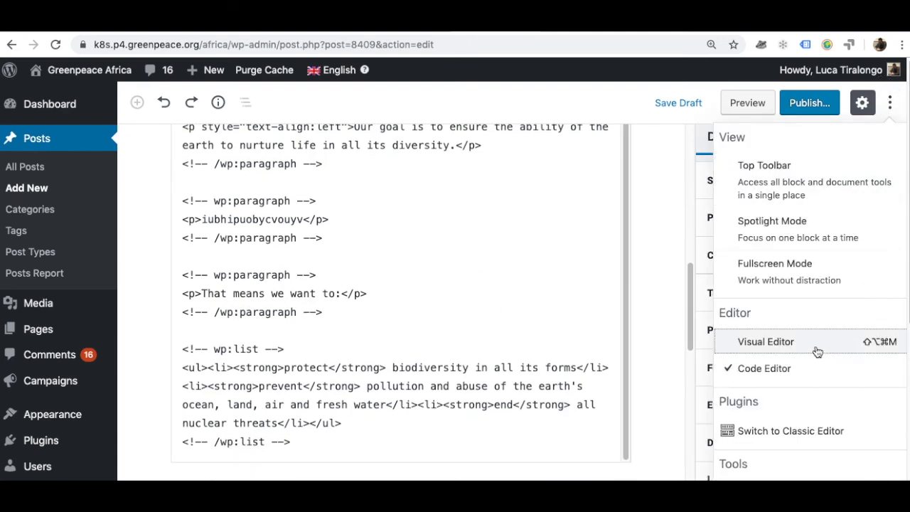
key("Return")
Look through the editor's extra options, including Switch to Classic Editor, Block Manager and reusable blocks, without choosing any
left_click(890, 103)
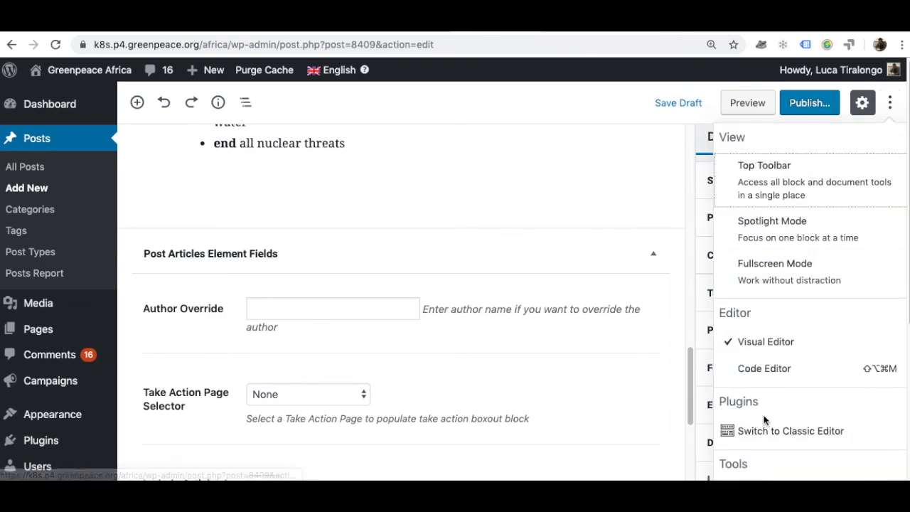
scroll(792, 284, "down", 1)
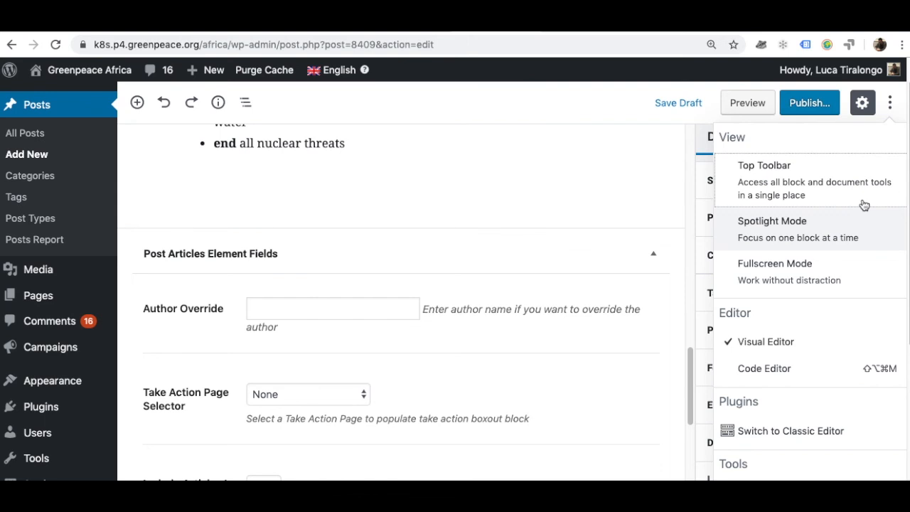
left_click_drag(896, 254, 900, 372)
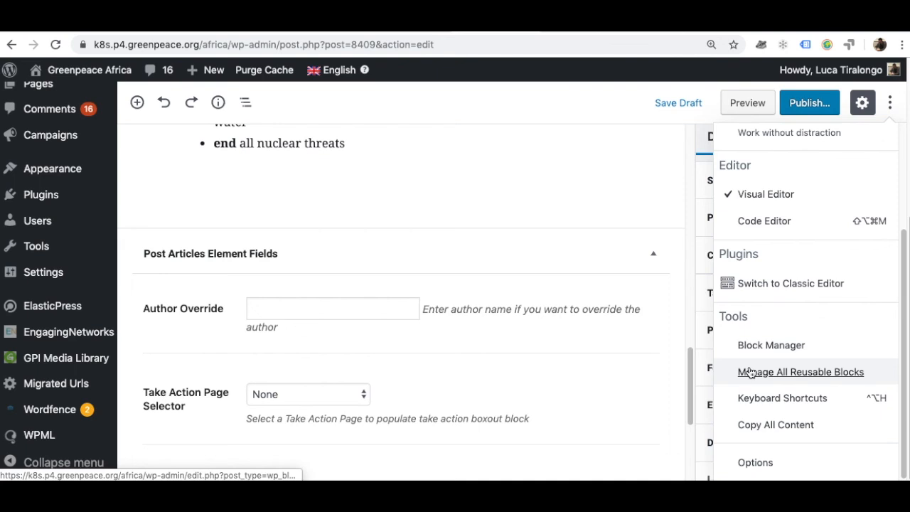
left_click(576, 218)
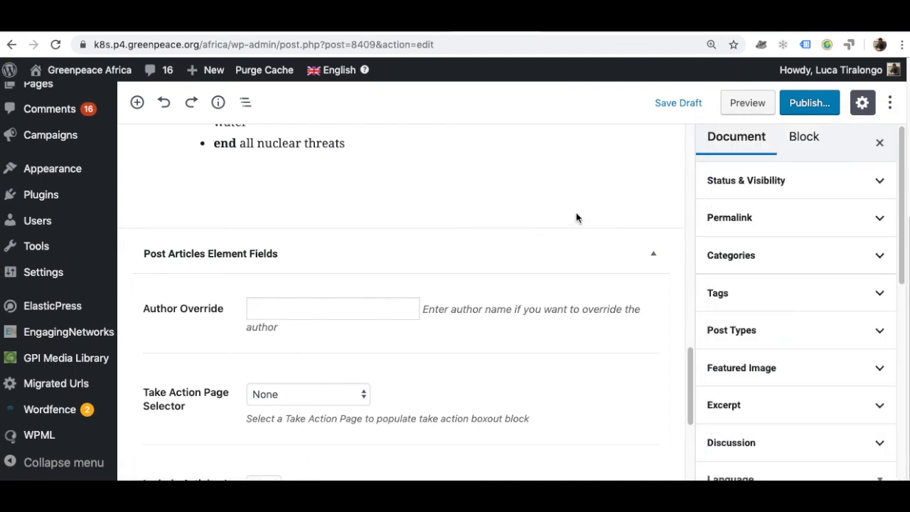
Switch to the page draft open in another browser tab and expand its Page Attributes settings
left_click(569, 27)
left_click(640, 31)
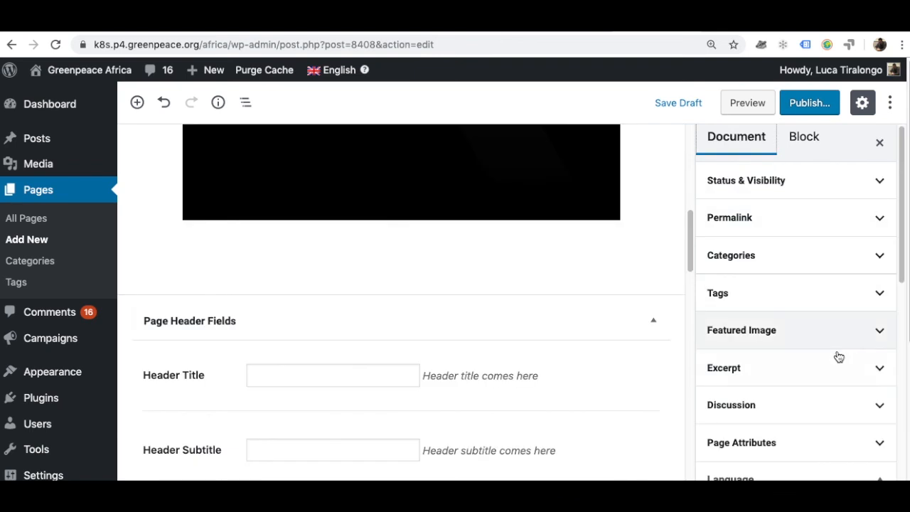
left_click(879, 438)
scroll(832, 361, "down", 4)
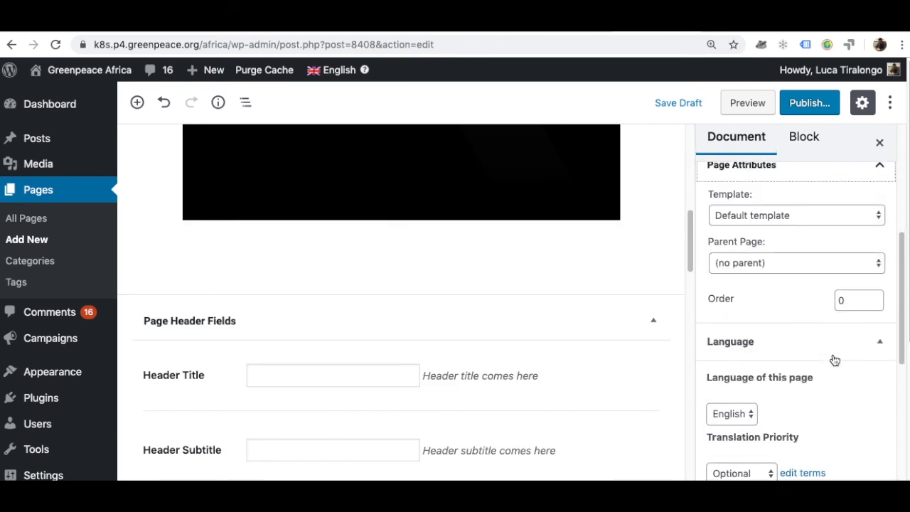
Examine the page's Template and Parent Page choices, leaving them at Default template and (no parent)
left_click(757, 216)
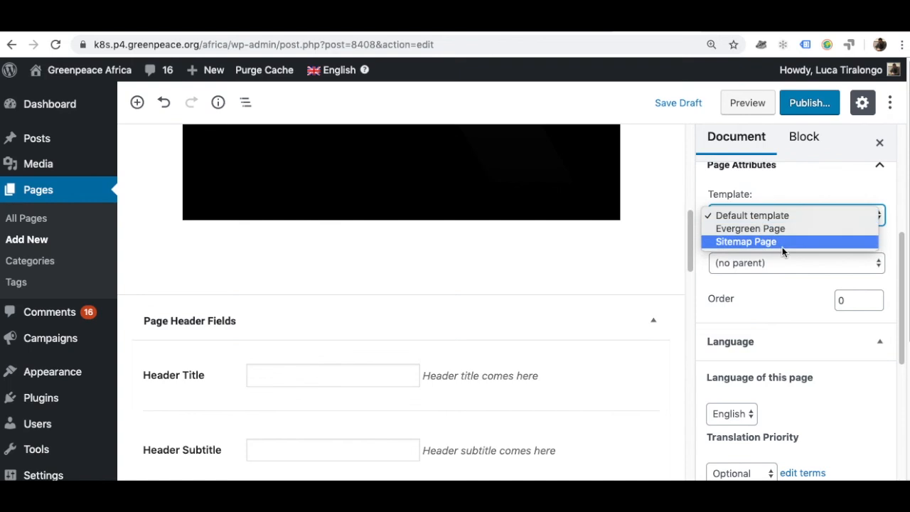
left_click(831, 223)
left_click(787, 263)
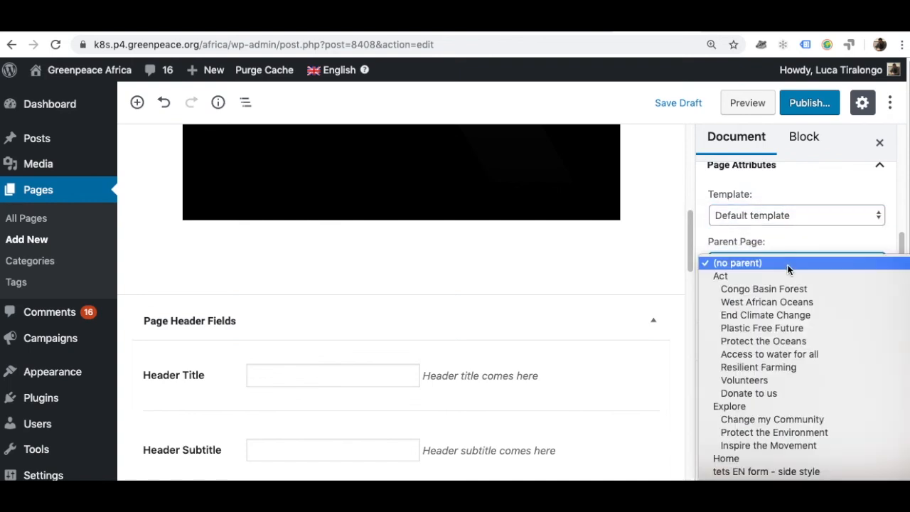
left_click(595, 260)
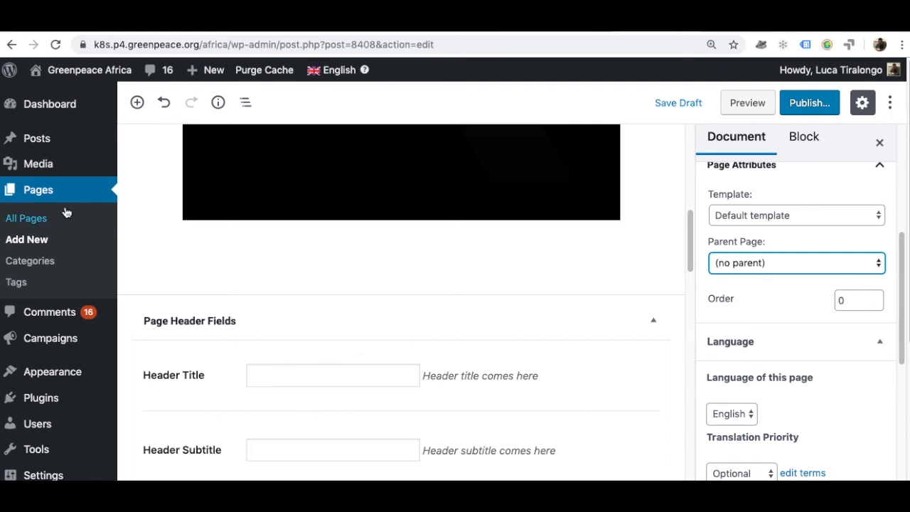
scroll(797, 366, "down", 5)
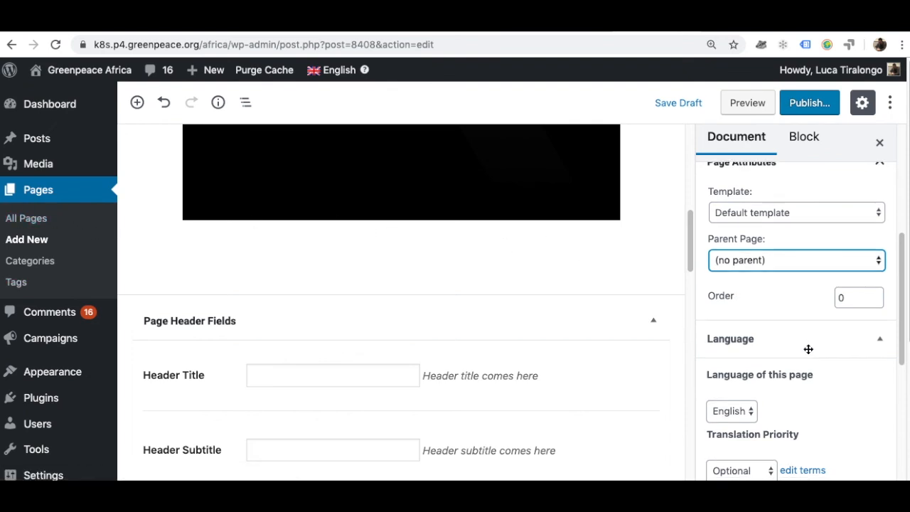